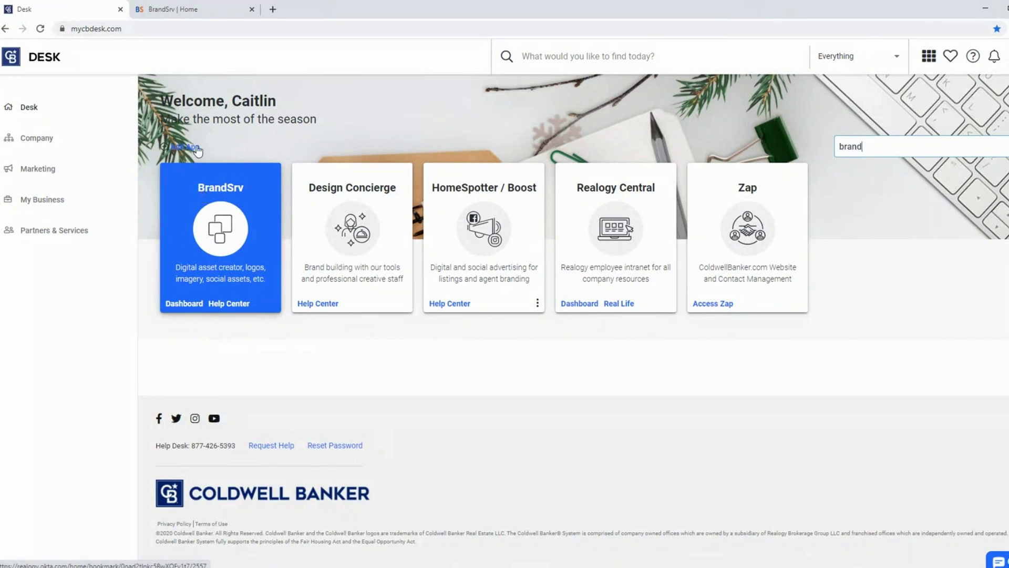
# Launch BrandSrv from its tile on the Coldwell Banker Desk home page
pyautogui.click(182, 16)
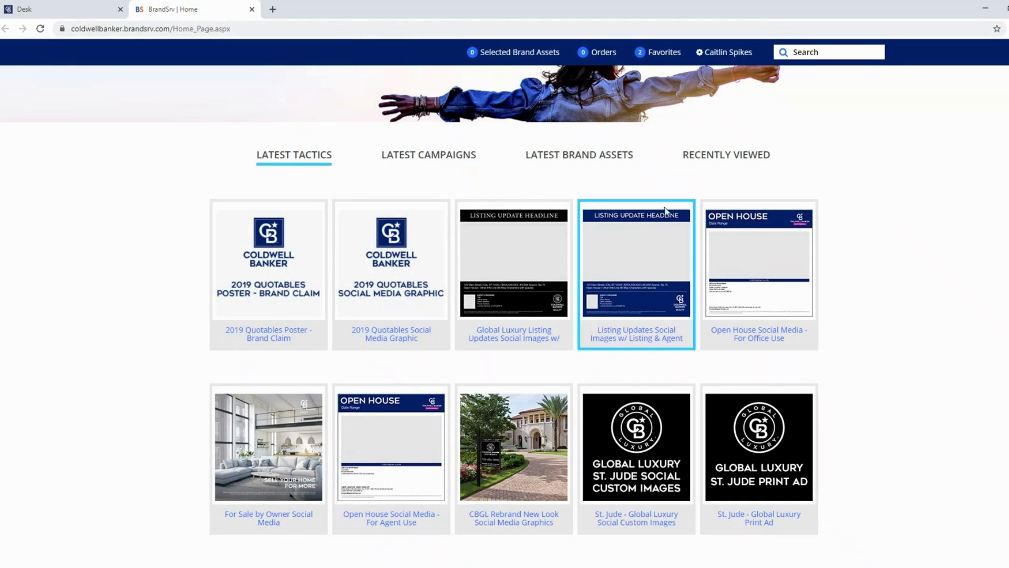
# Search 'small business' and customize the Small Business Shout Out – Horizontal Image template
pyautogui.scroll(2, 789, 117)
pyautogui.scroll(1, 789, 118)
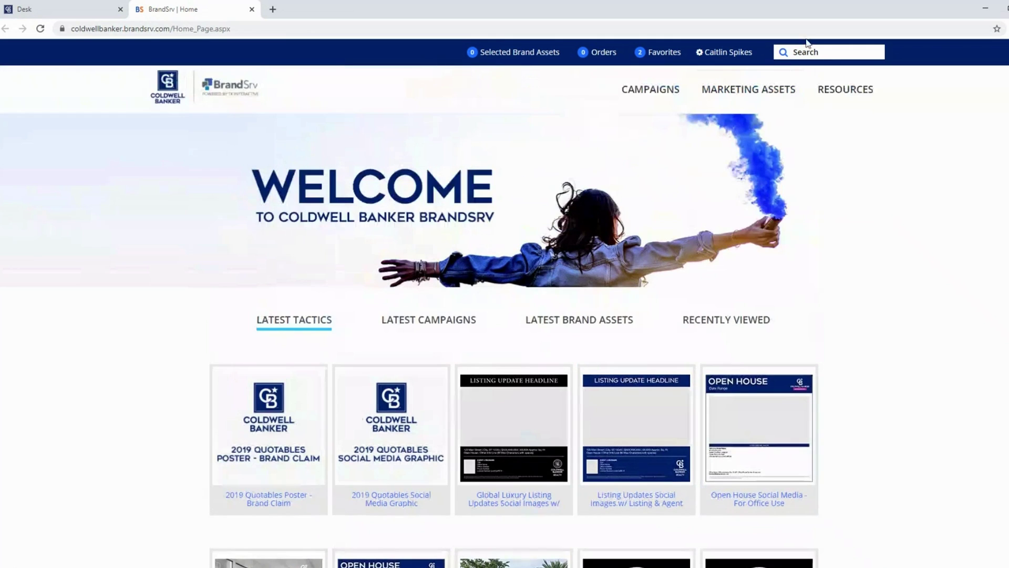
pyautogui.click(805, 53)
pyautogui.write('small')
pyautogui.write(' business')
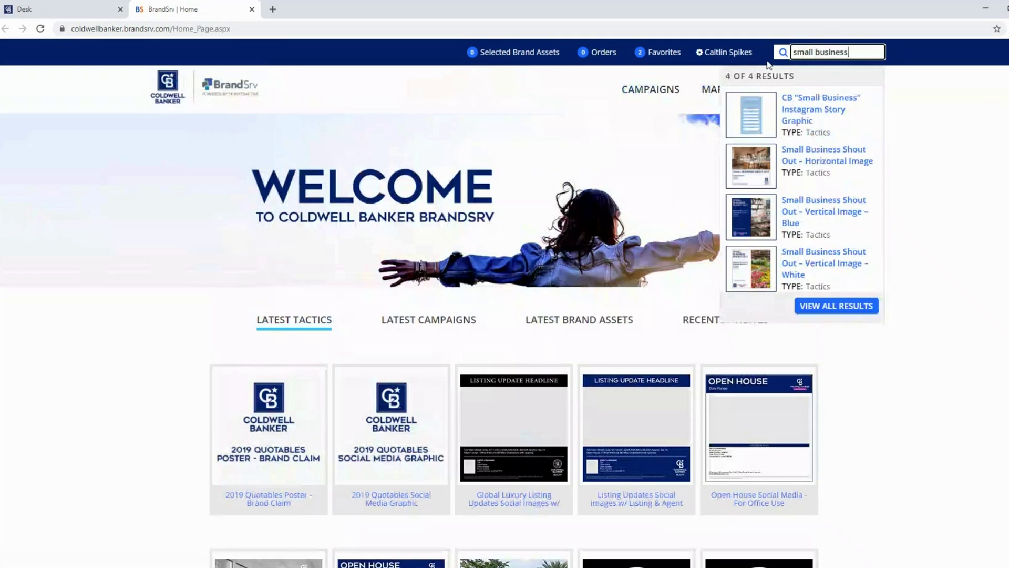
pyautogui.click(832, 159)
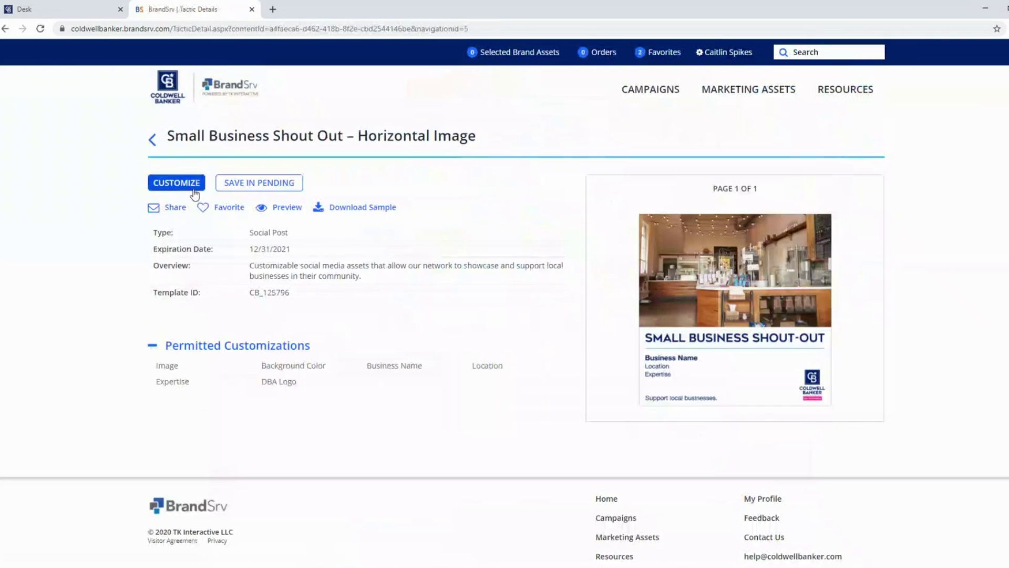
pyautogui.click(165, 184)
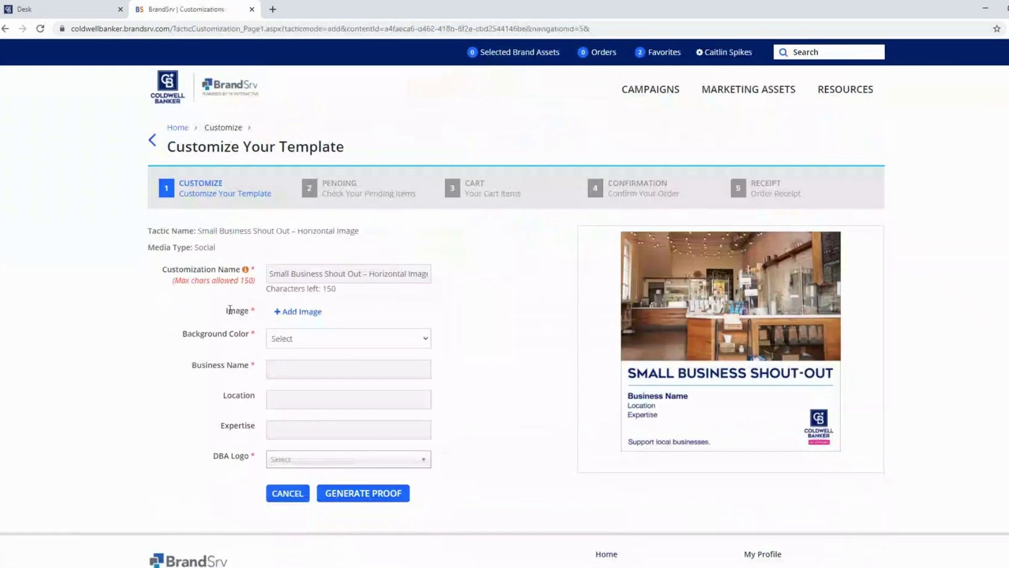
# Add the-needle-works-austin-texas-01.jpg from My Files as the template image
pyautogui.click(312, 312)
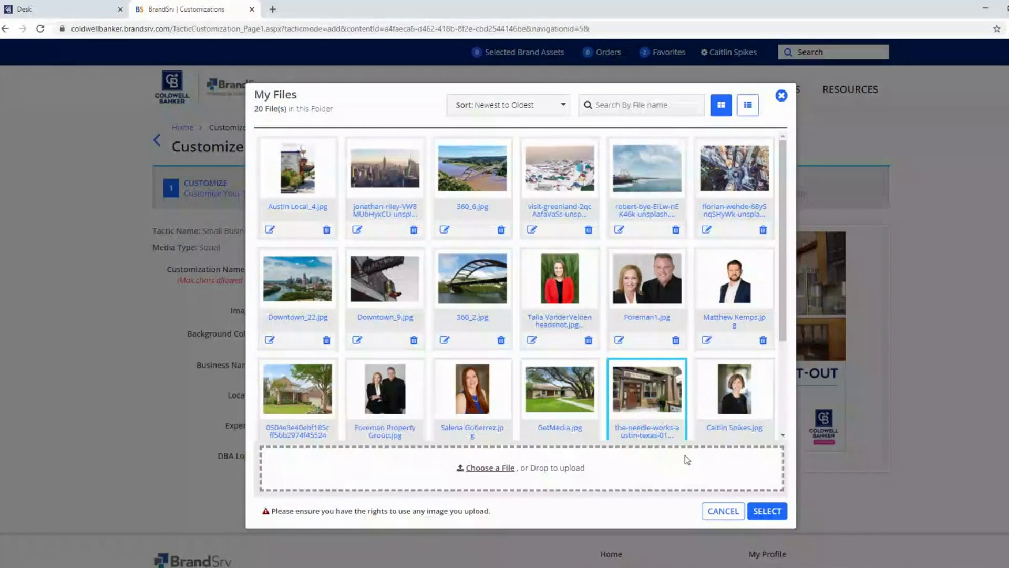
pyautogui.scroll(-1, 668, 436)
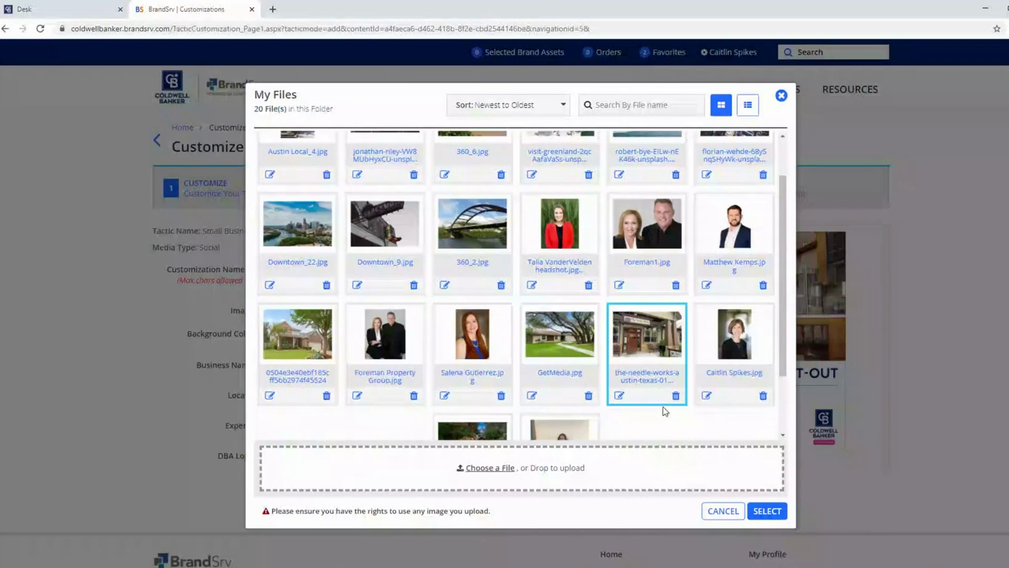
pyautogui.click(769, 512)
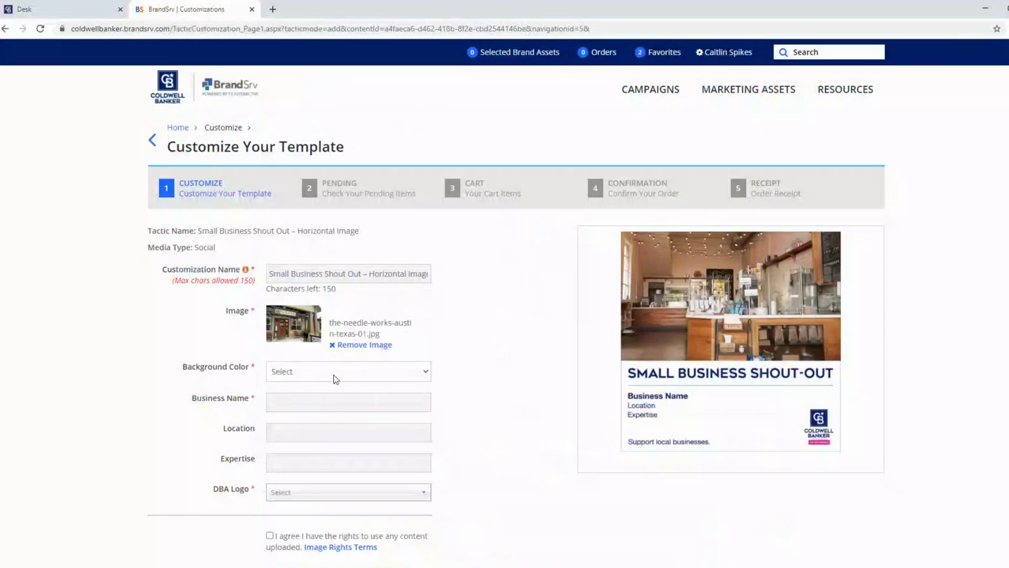
# Set the background to Blue and the business name to NeedleWorks Austin
pyautogui.click(335, 378)
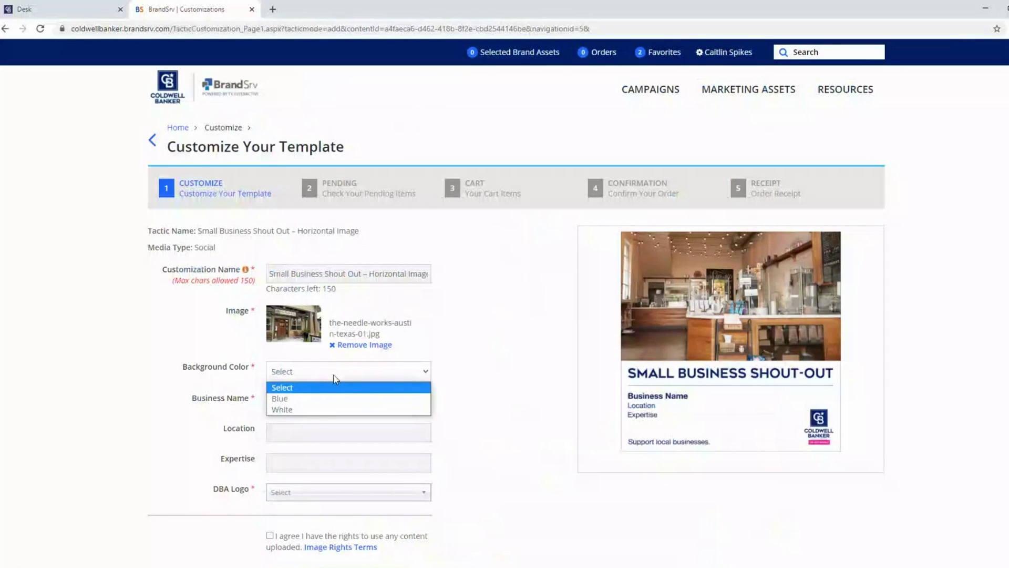
pyautogui.click(335, 398)
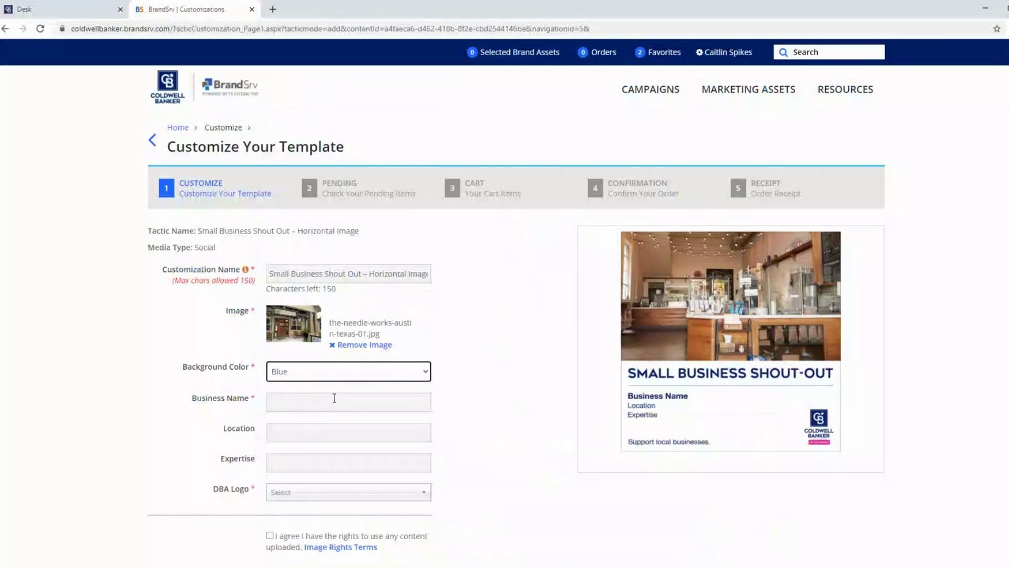
pyautogui.click(334, 399)
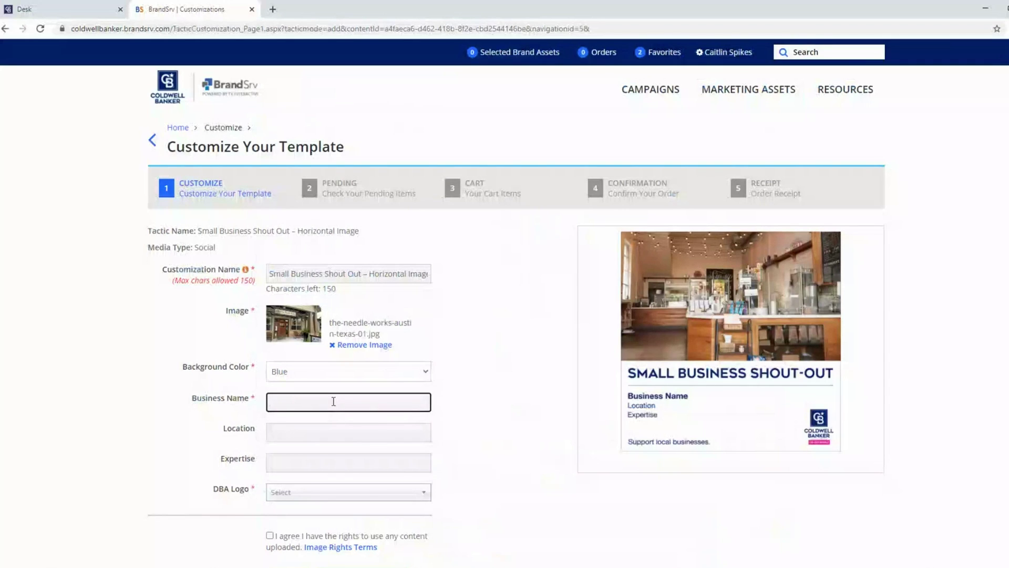
pyautogui.write('NeedleW')
pyautogui.write('orks Austin')
# Enter the 123 Main Street Austin, TX location and the phone-and-since-1974 expertise line
pyautogui.click(331, 434)
pyautogui.write('123 Mai')
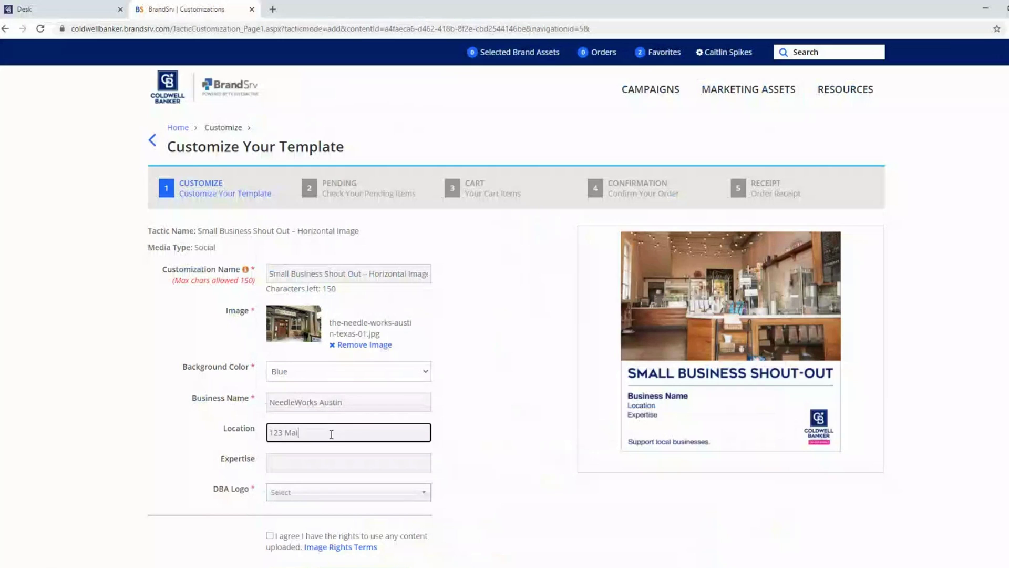
pyautogui.write('n Street | ')
pyautogui.write('AUstin')
pyautogui.write(', TX, 77874')
pyautogui.write('778')
pyautogui.write('747')
pyautogui.press('Tab')
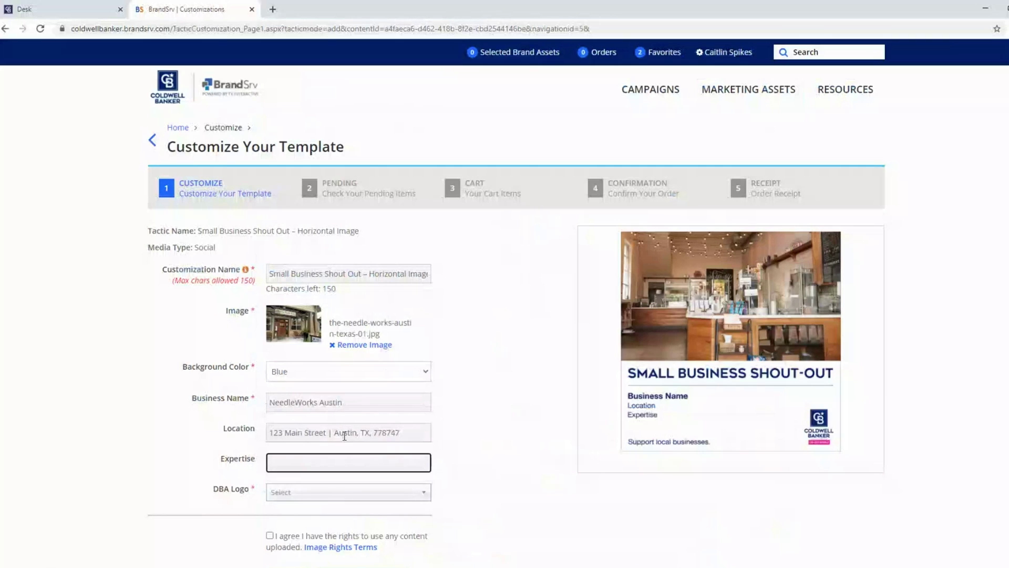
pyautogui.click(381, 431)
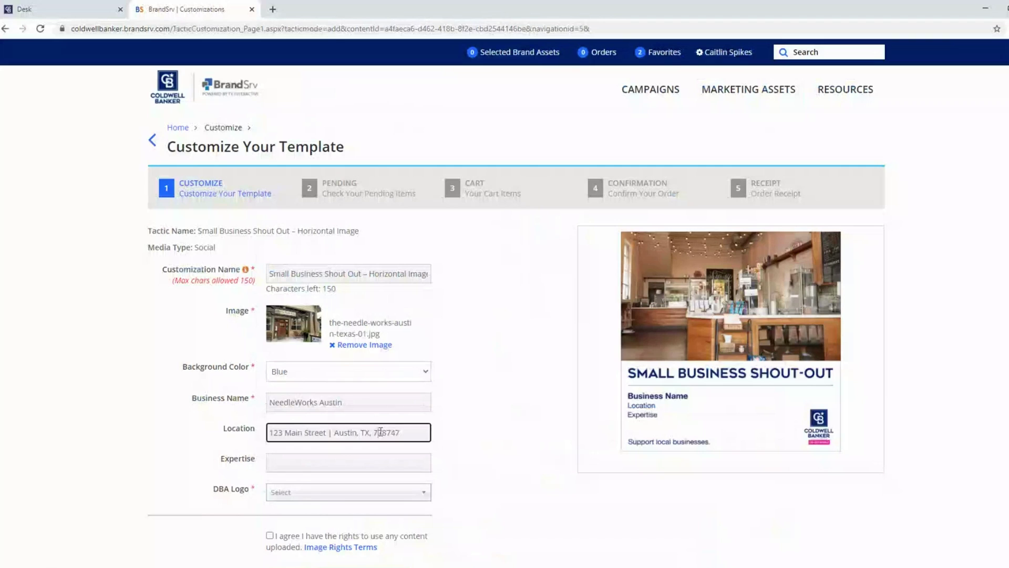
pyautogui.click(362, 466)
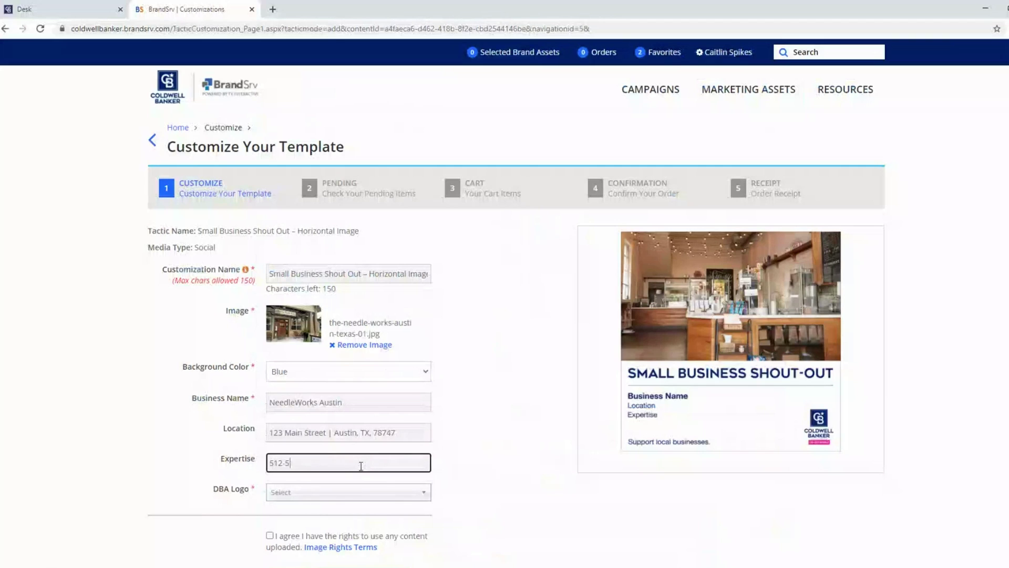
pyautogui.write('erv')
pyautogui.write('icing the Austin a')
pyautogui.write('rea since 1974')
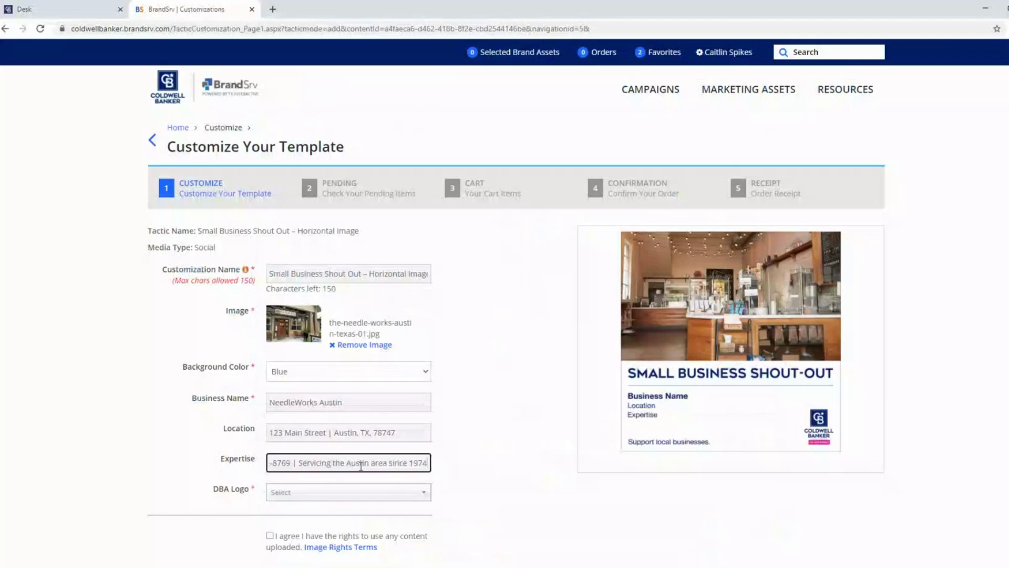
pyautogui.write('.')
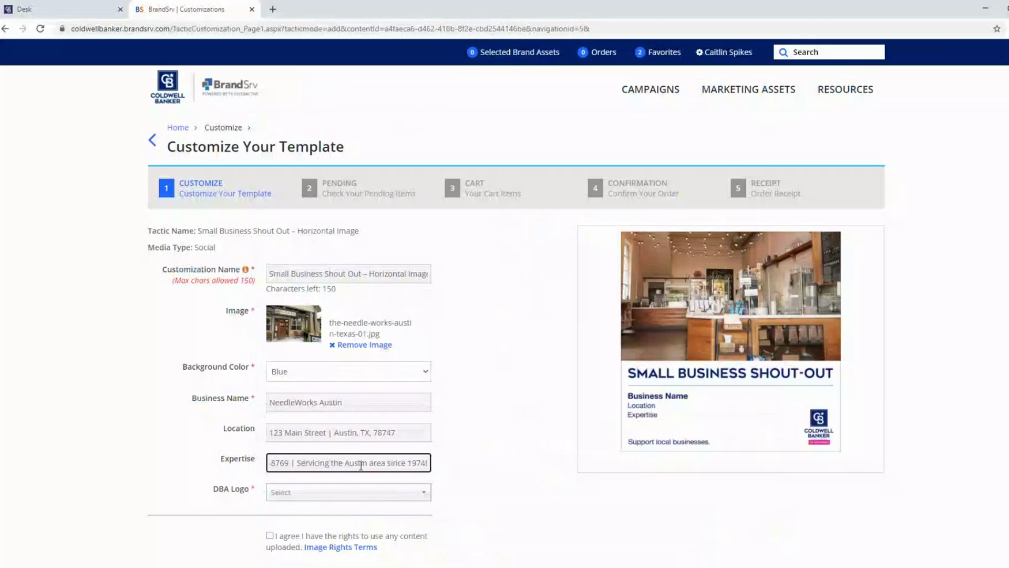
# Choose the Coldwell Banker Realty (CBR) DBA logo via a 'coldwell' search
pyautogui.click(350, 492)
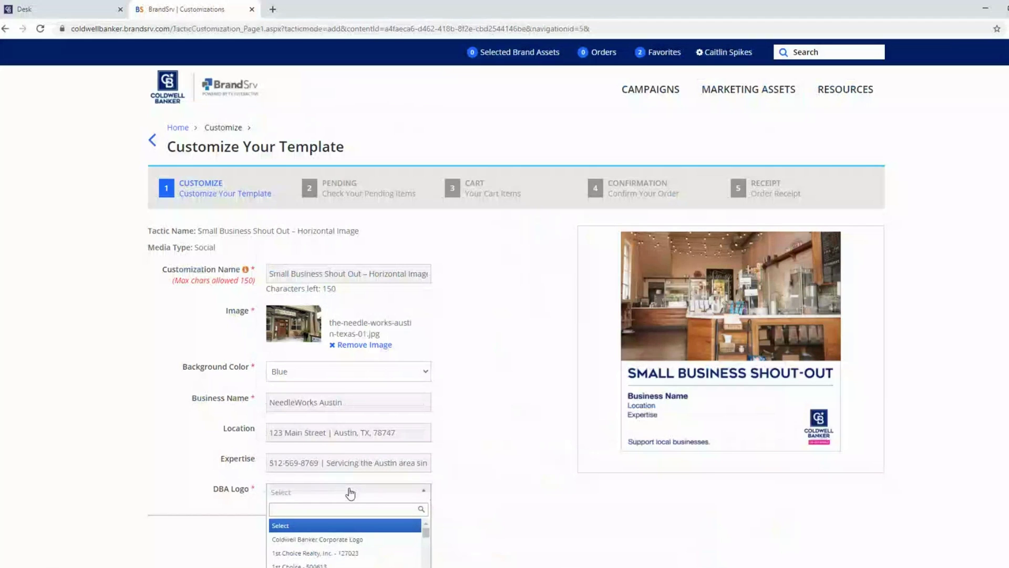
pyautogui.write('coldwell')
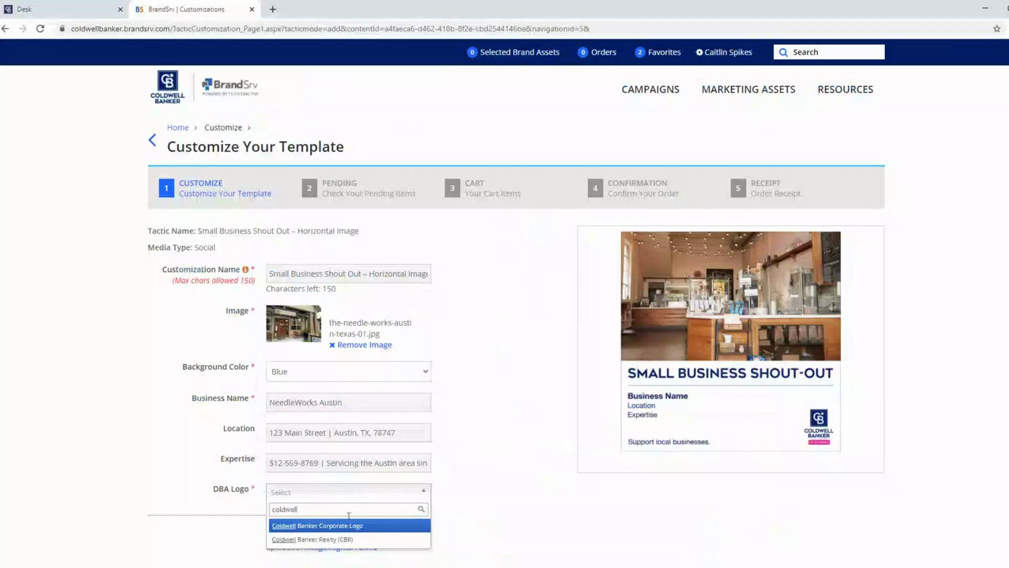
pyautogui.click(345, 539)
pyautogui.scroll(-1, 346, 542)
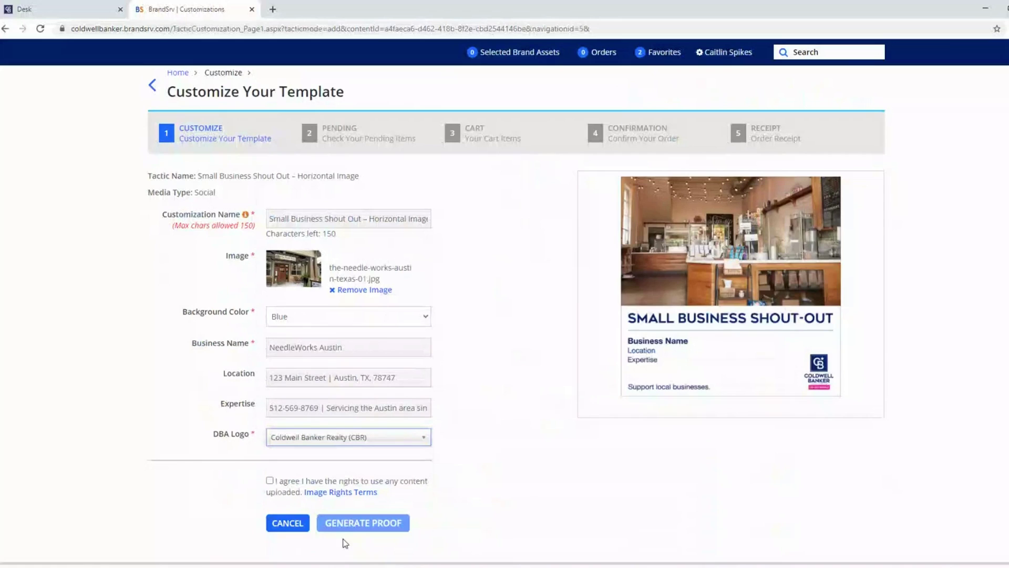
# Accept the image rights terms and generate the proof
pyautogui.click(270, 481)
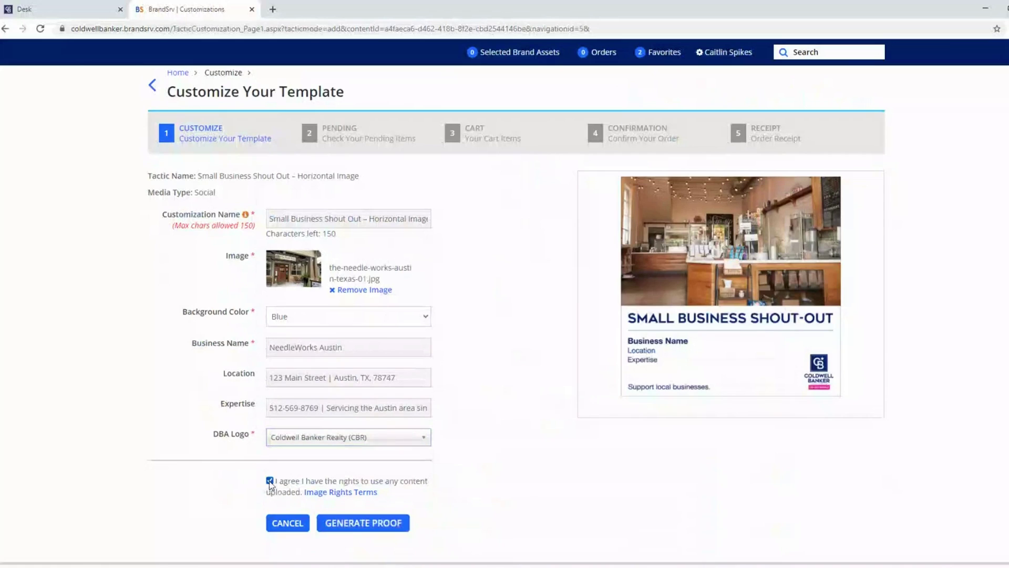
pyautogui.click(358, 525)
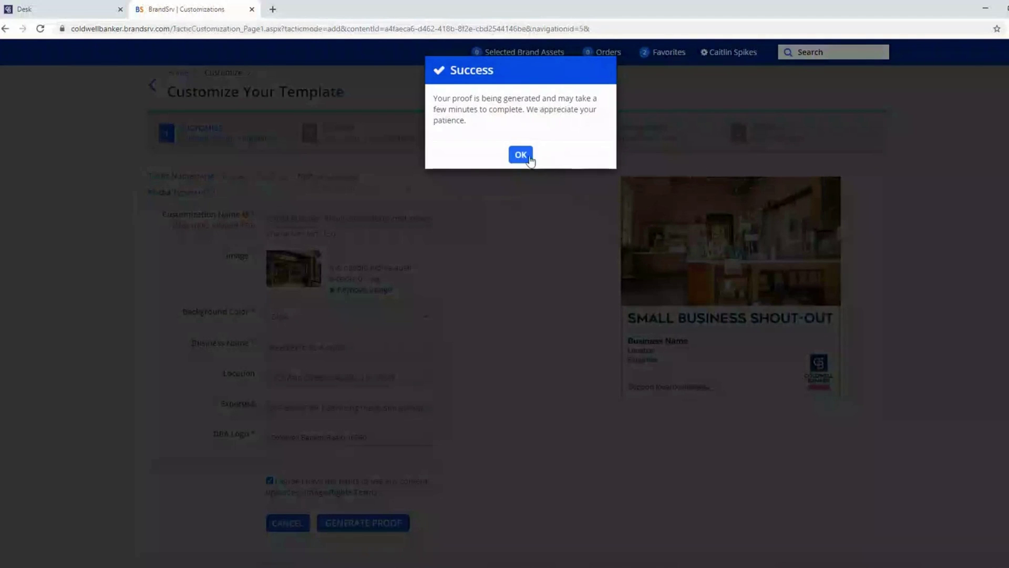
pyautogui.click(520, 155)
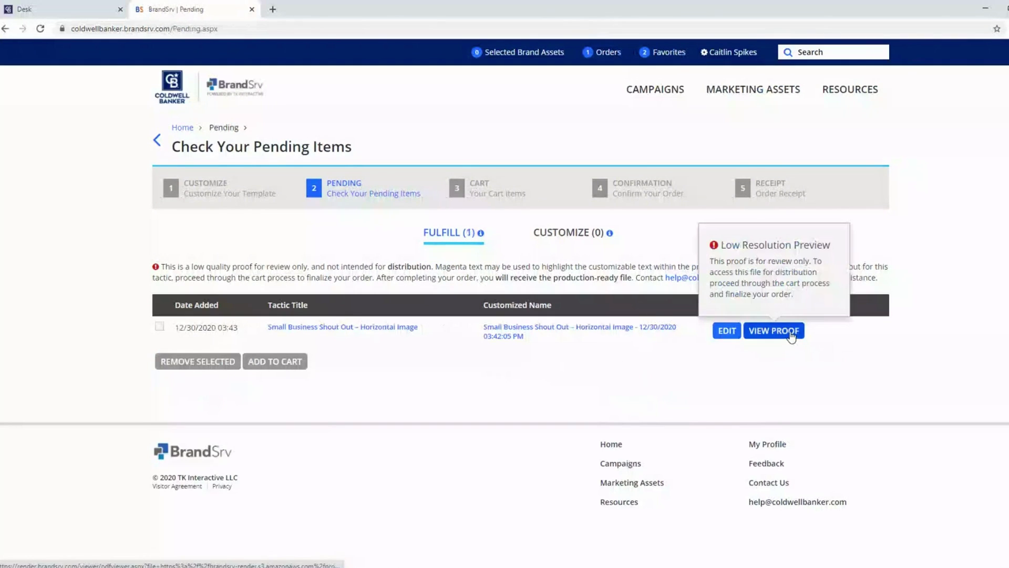
pyautogui.click(791, 337)
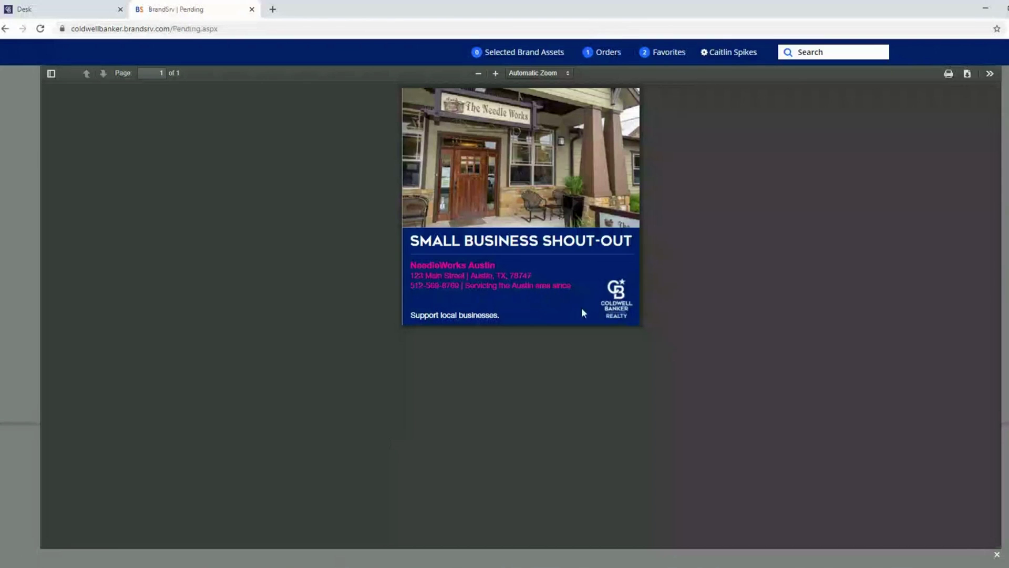
pyautogui.click(996, 554)
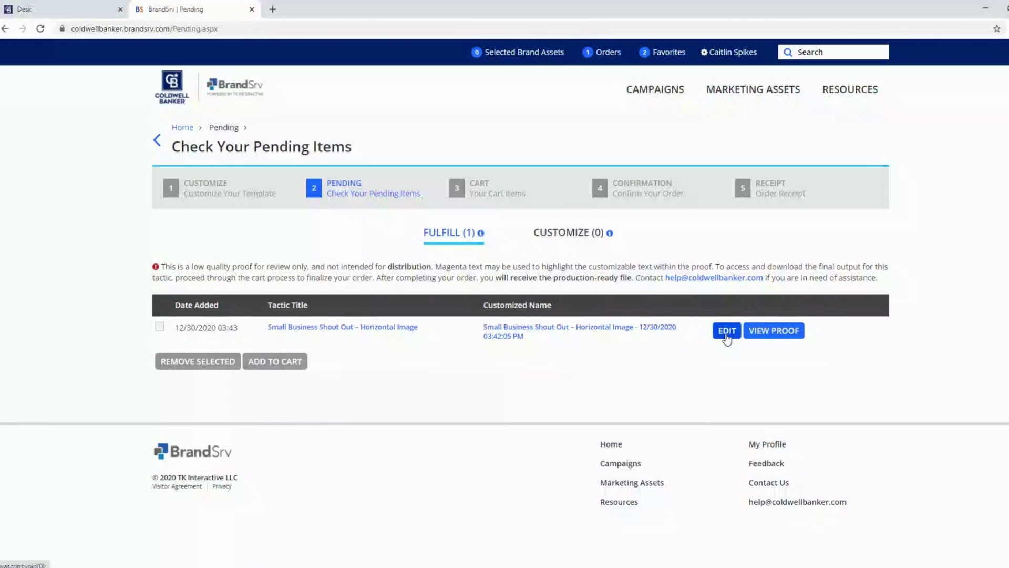
# Add the customized Shout Out post to the cart and place order 265107
pyautogui.click(162, 330)
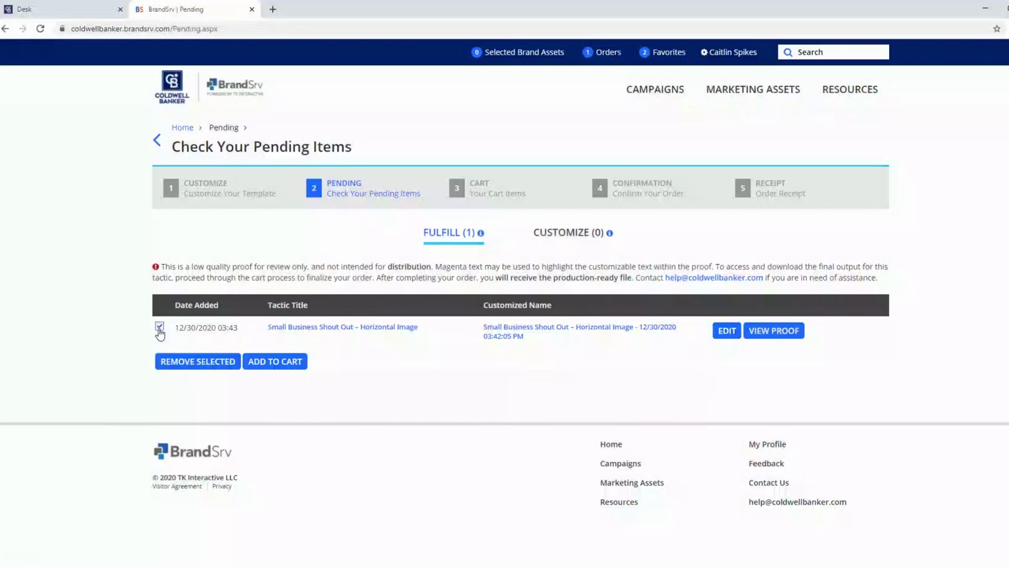
pyautogui.click(297, 368)
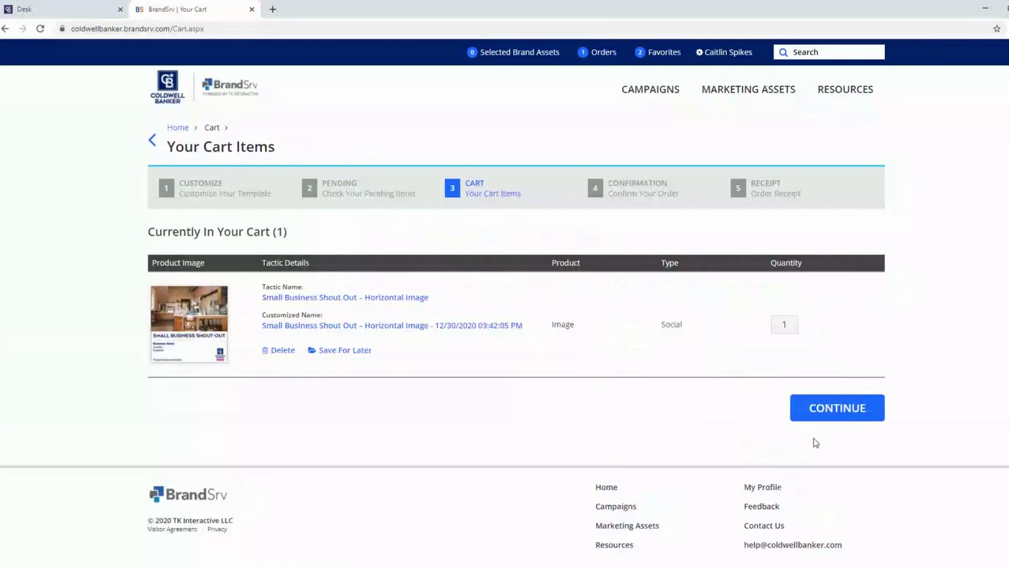
pyautogui.click(831, 415)
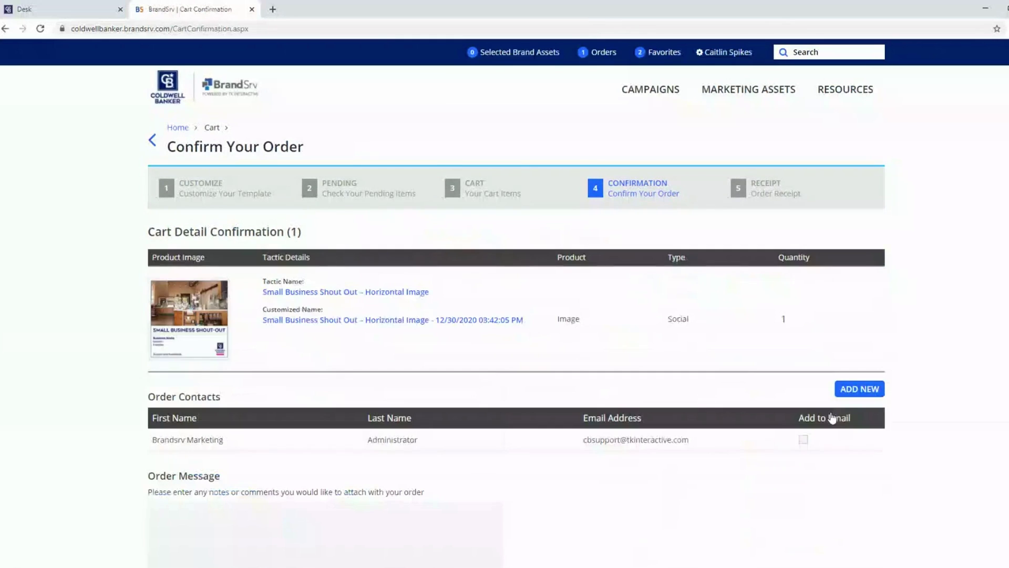
pyautogui.scroll(-3, 831, 418)
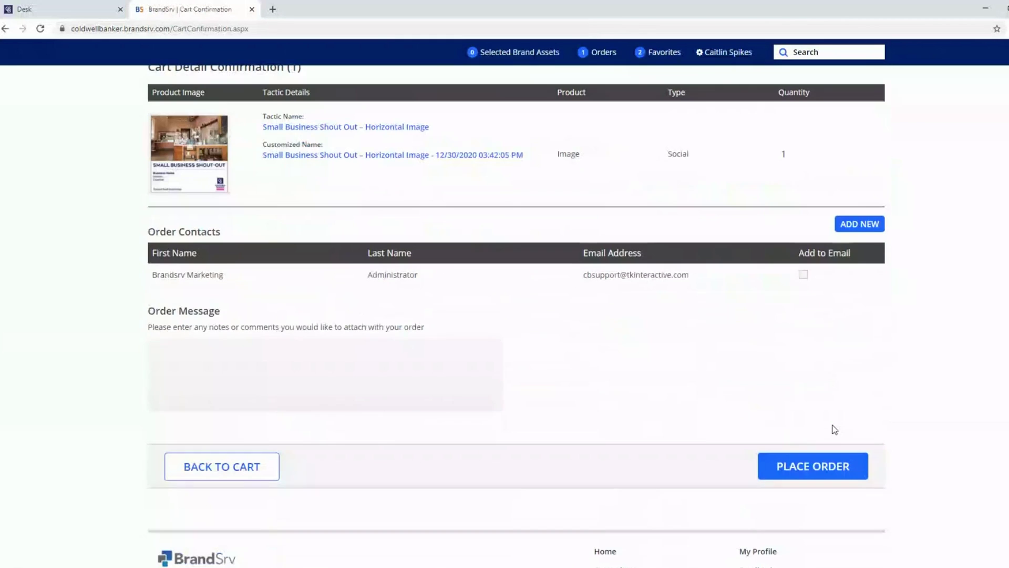
pyautogui.click(822, 470)
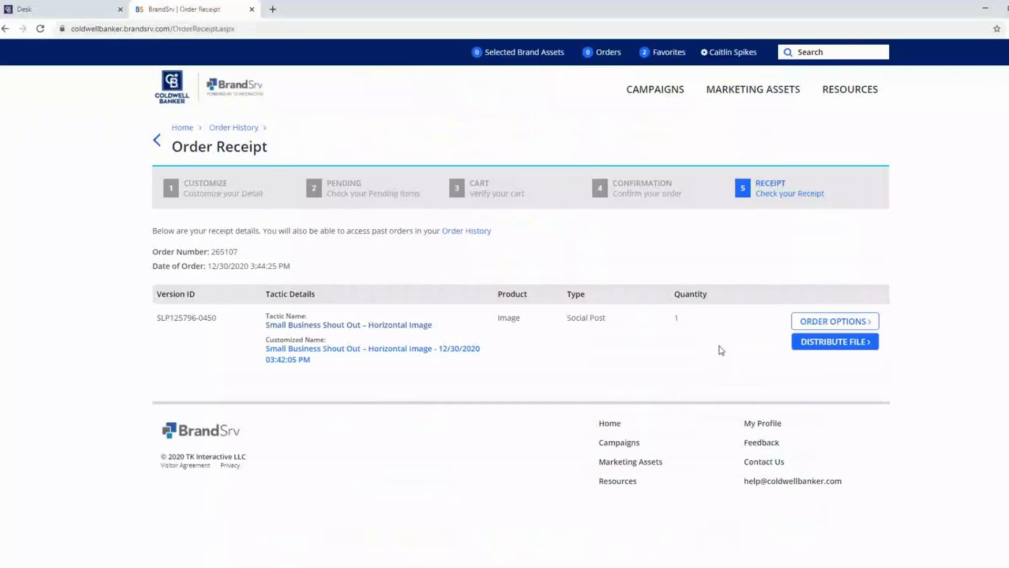
pyautogui.moveTo(834, 341)
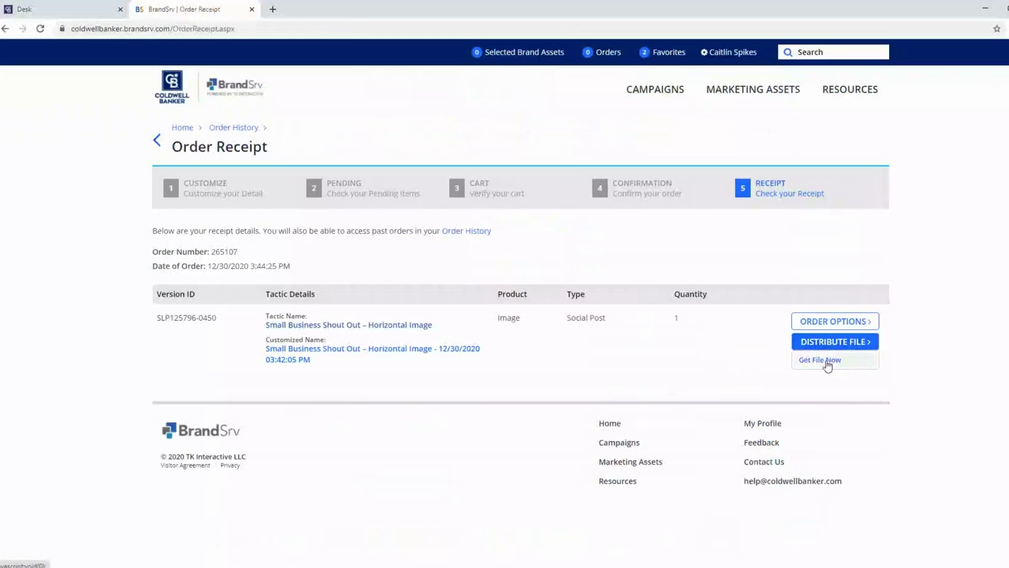
# Download the Shout Out post as a JPG with Get File Now
pyautogui.click(827, 363)
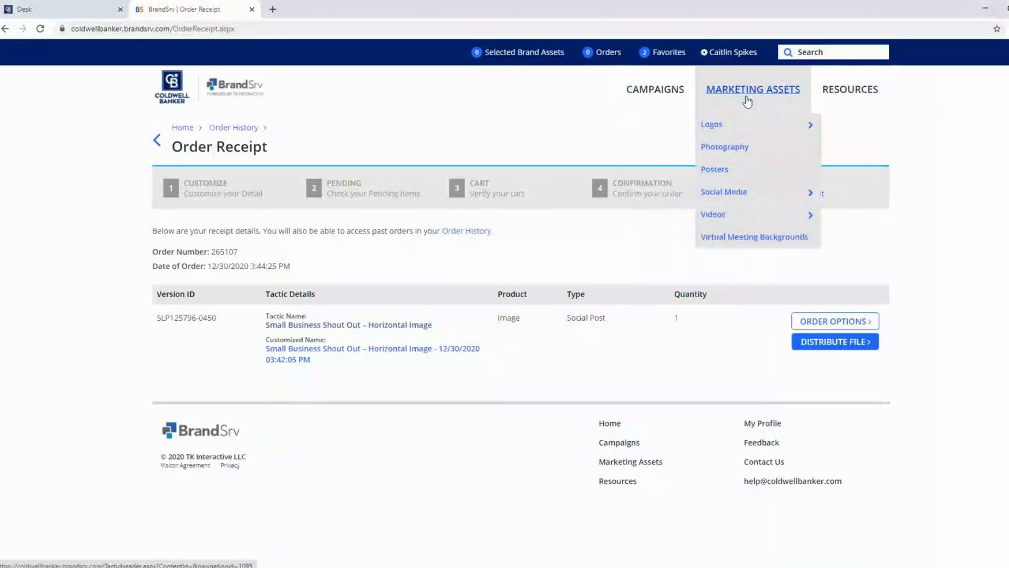
# Search brand assets for 'open house' and view all 12 results
pyautogui.click(815, 55)
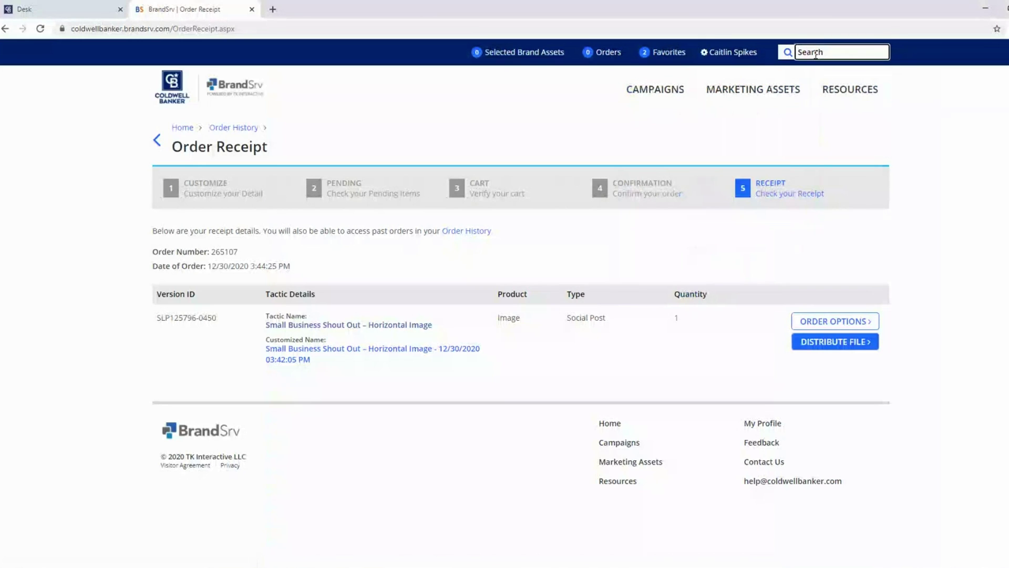
pyautogui.write('open house')
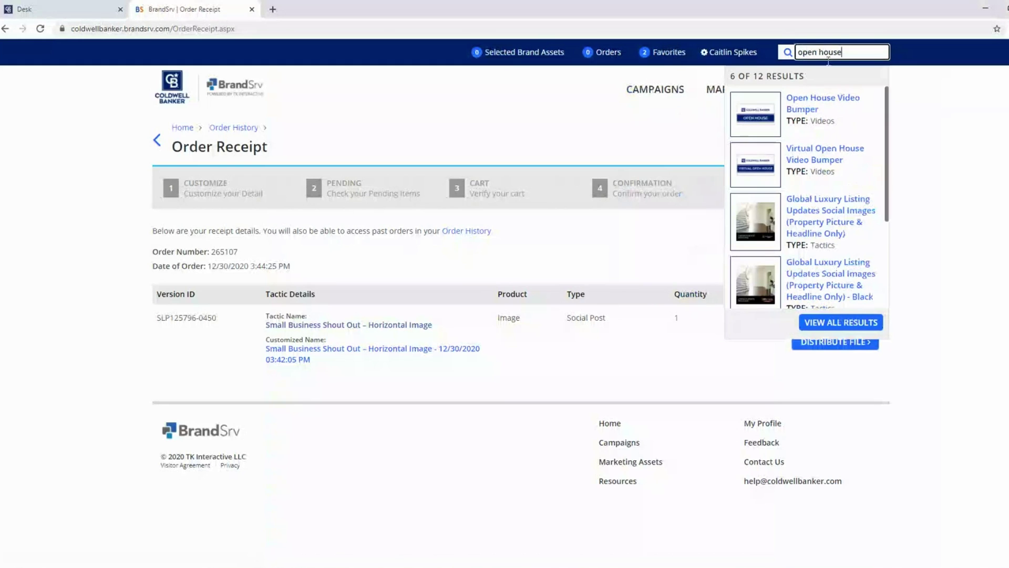
pyautogui.click(872, 326)
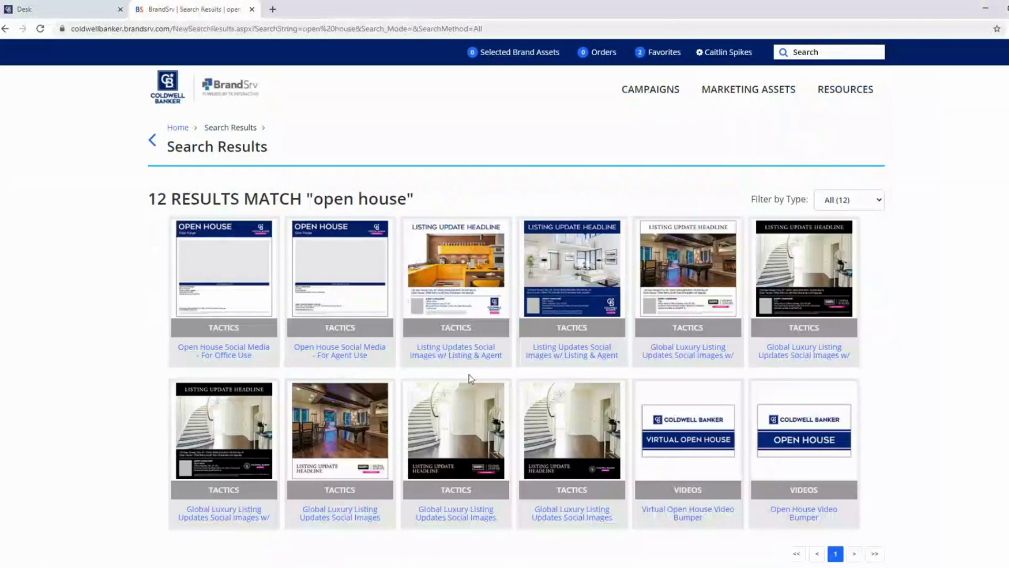
pyautogui.scroll(-1, 445, 365)
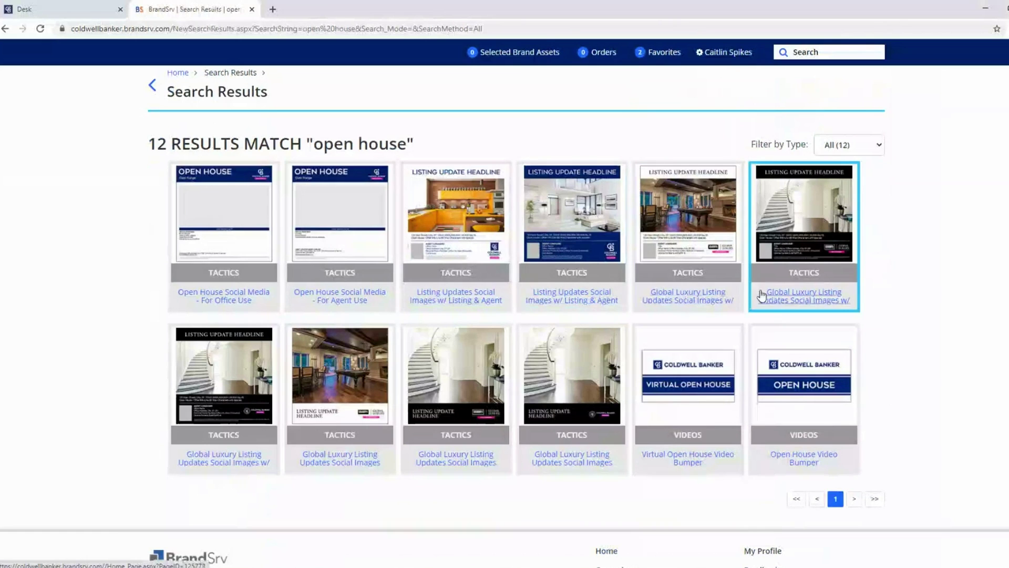
# Check the black Global Luxury tile, then open Global Luxury Listing Updates Social Images w/ Listing & Agent Info
pyautogui.click(777, 300)
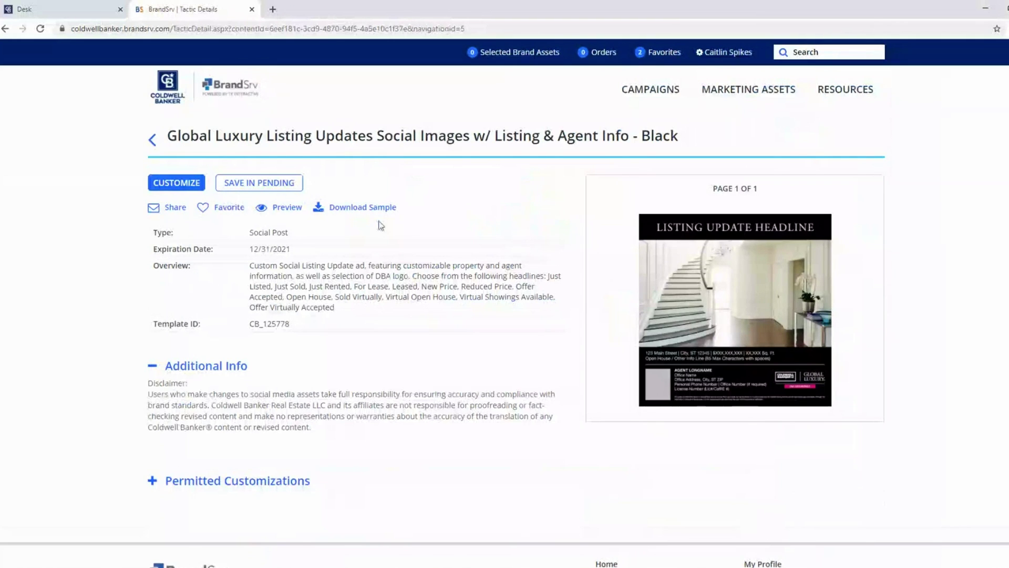
pyautogui.click(152, 140)
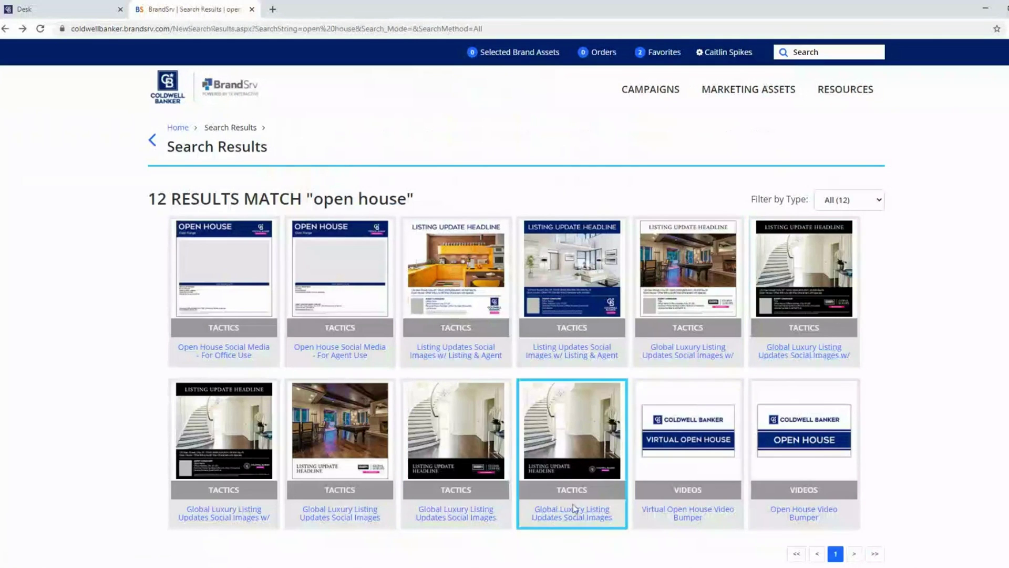
pyautogui.click(218, 517)
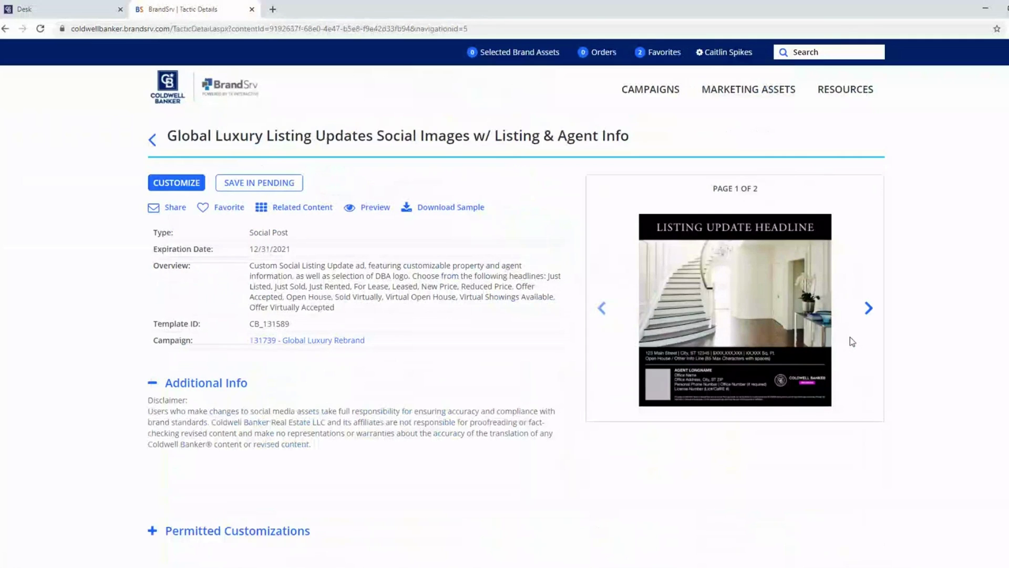
# Begin customizing, preview both template pages, and choose White Background
pyautogui.click(155, 183)
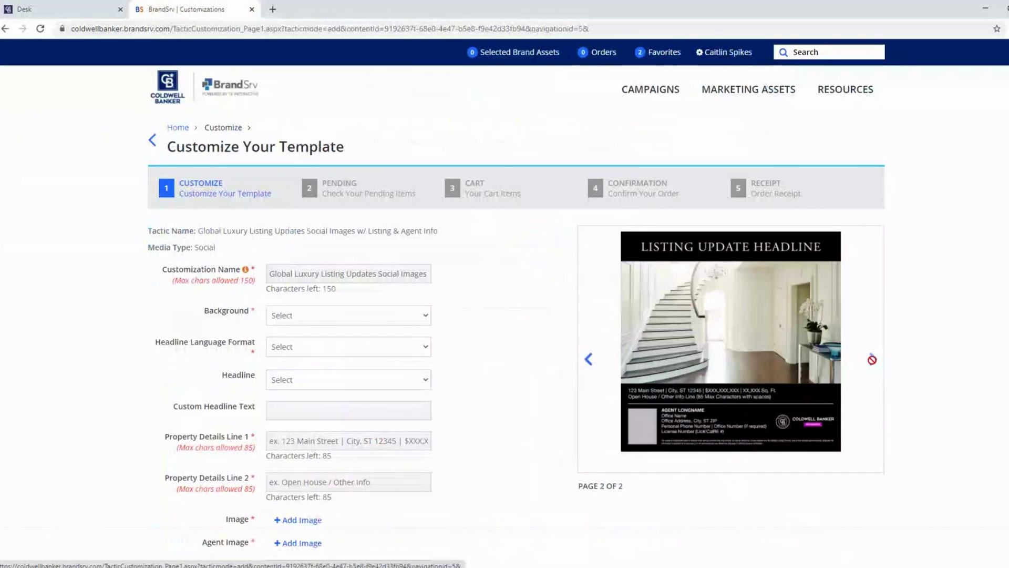
pyautogui.click(873, 359)
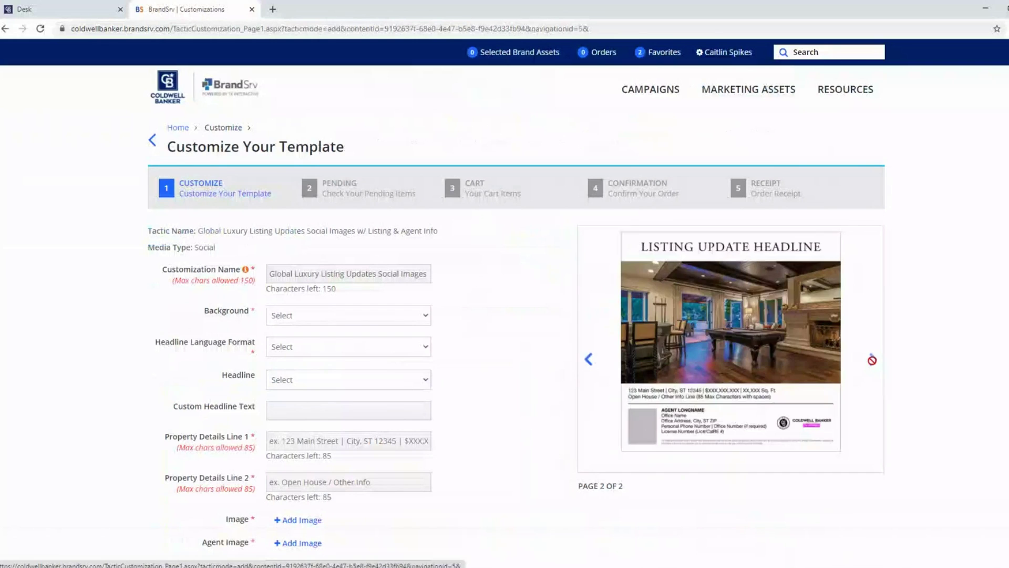
pyautogui.click(589, 359)
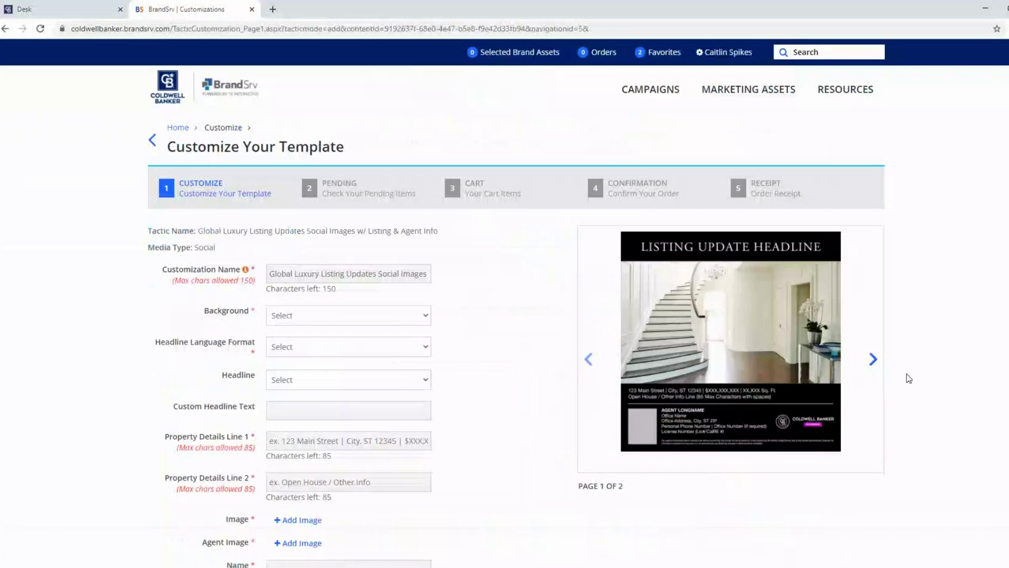
pyautogui.click(873, 359)
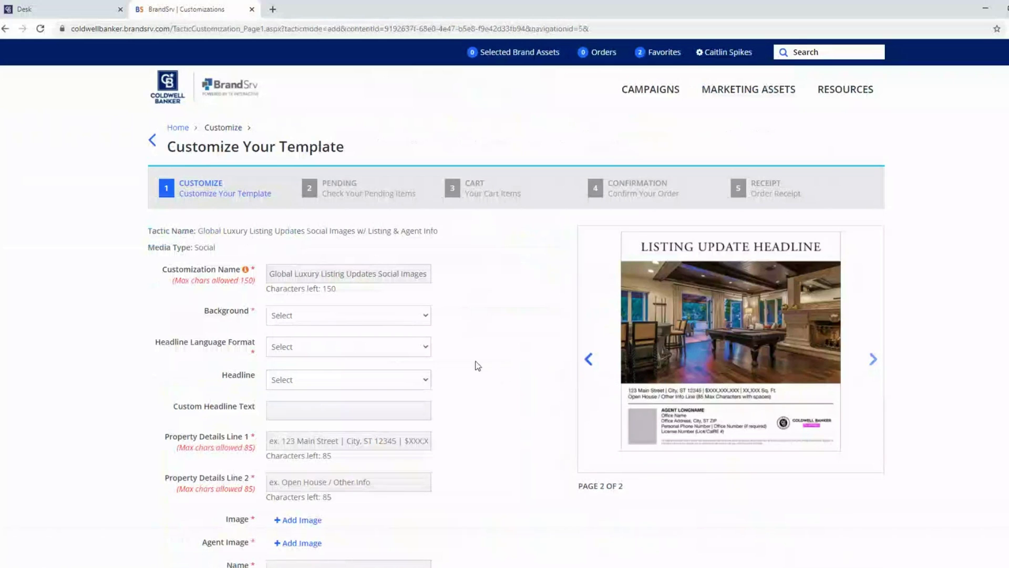
pyautogui.click(283, 321)
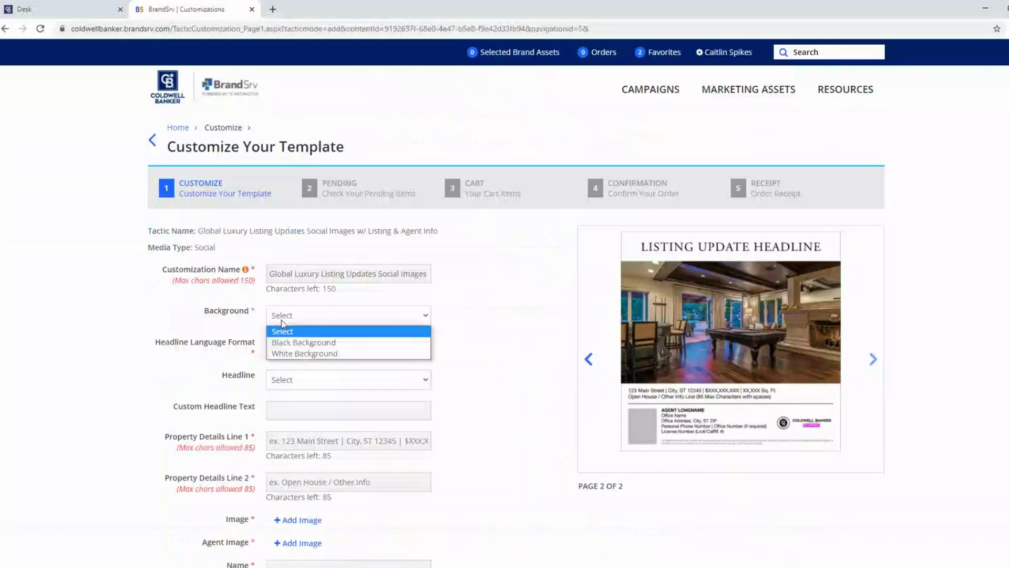
pyautogui.click(295, 353)
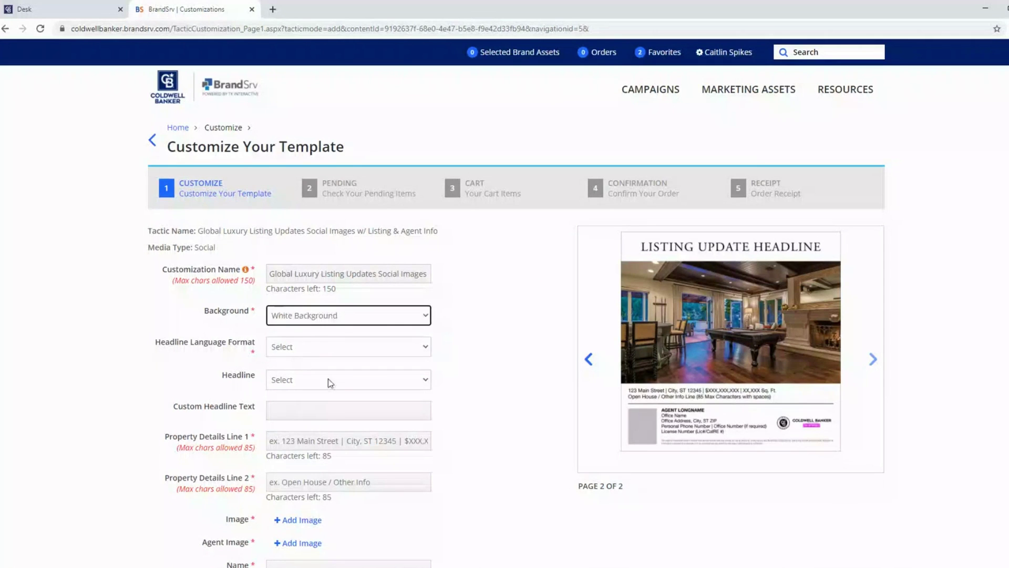
# Set Headline Language Format to Custom Headline Copy, skipping the preset headlines
pyautogui.click(314, 349)
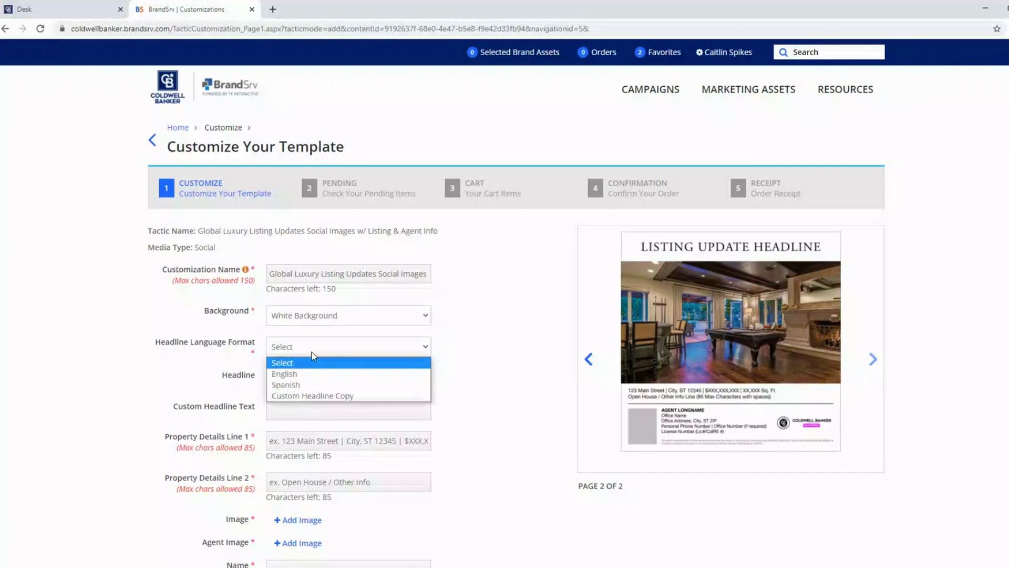
pyautogui.click(316, 395)
pyautogui.scroll(-1, 317, 395)
pyautogui.scroll(-1, 316, 395)
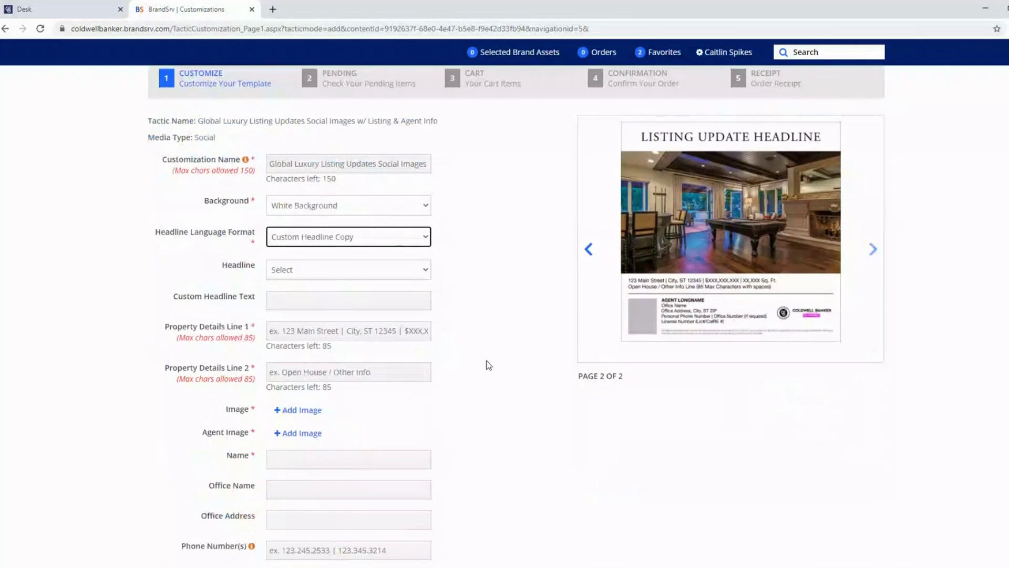
pyautogui.scroll(1, 449, 351)
pyautogui.click(352, 330)
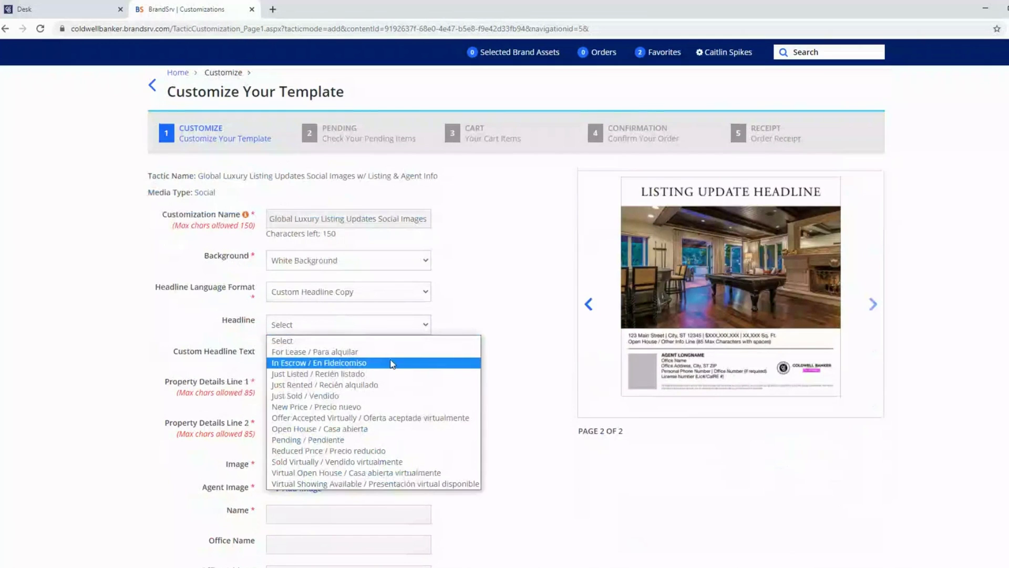
pyautogui.click(454, 291)
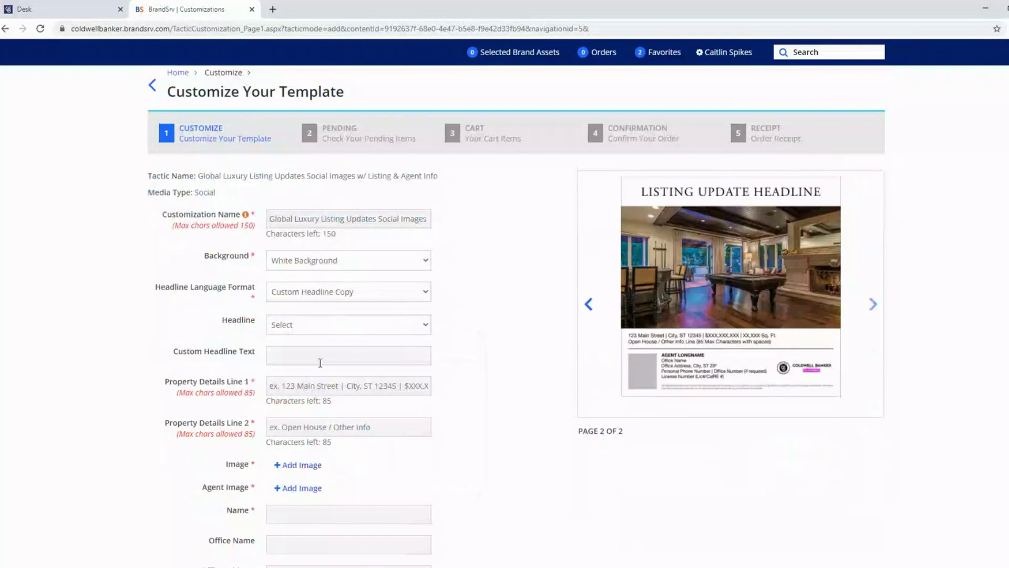
pyautogui.click(292, 355)
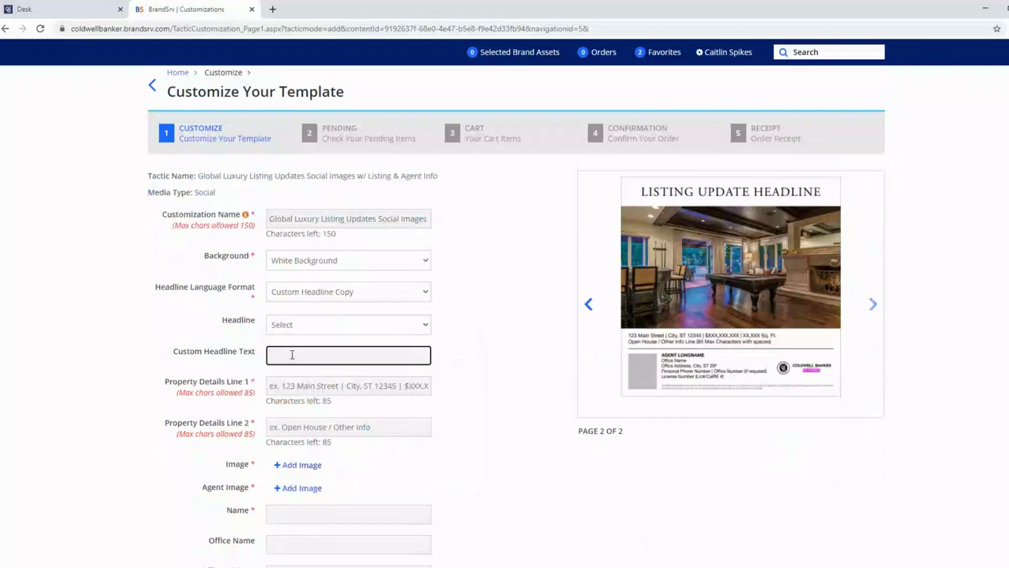
# Enter the headline 'Sold in 3 Days | NW Austin Hill Country!'
pyautogui.write('Sold ')
pyautogui.write('id')
pyautogui.write(' 3')
pyautogui.write(' Days!')
pyautogui.write(' | NW ')
pyautogui.write('Austin Hill Coun')
pyautogui.write('try!')
pyautogui.scroll(-1, 294, 396)
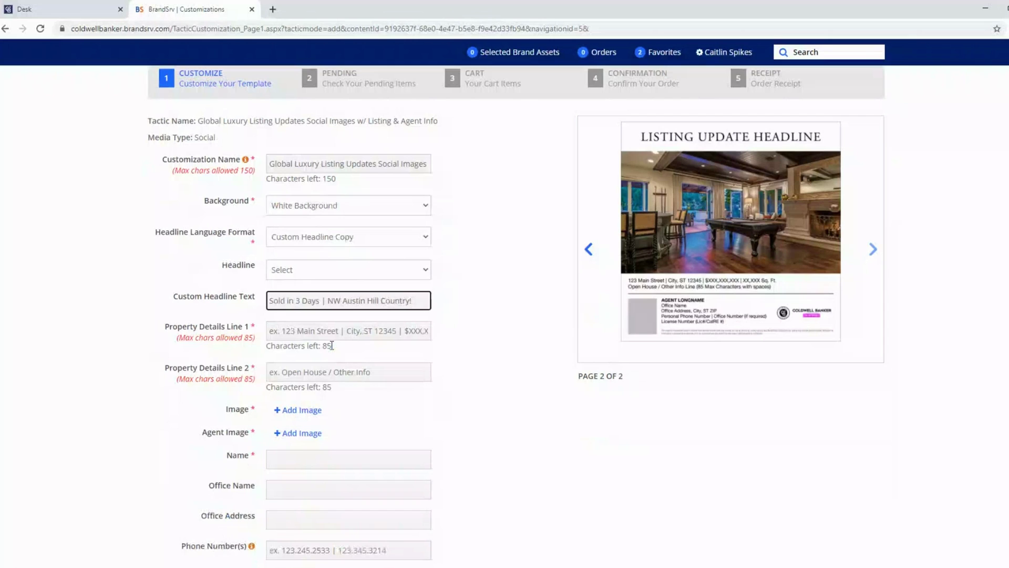
pyautogui.click(331, 345)
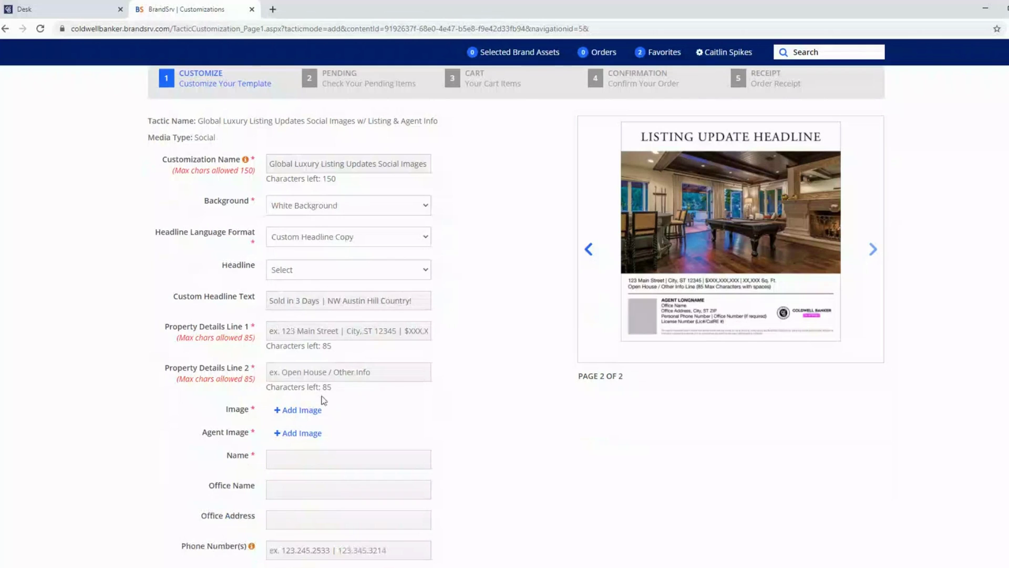
pyautogui.click(328, 330)
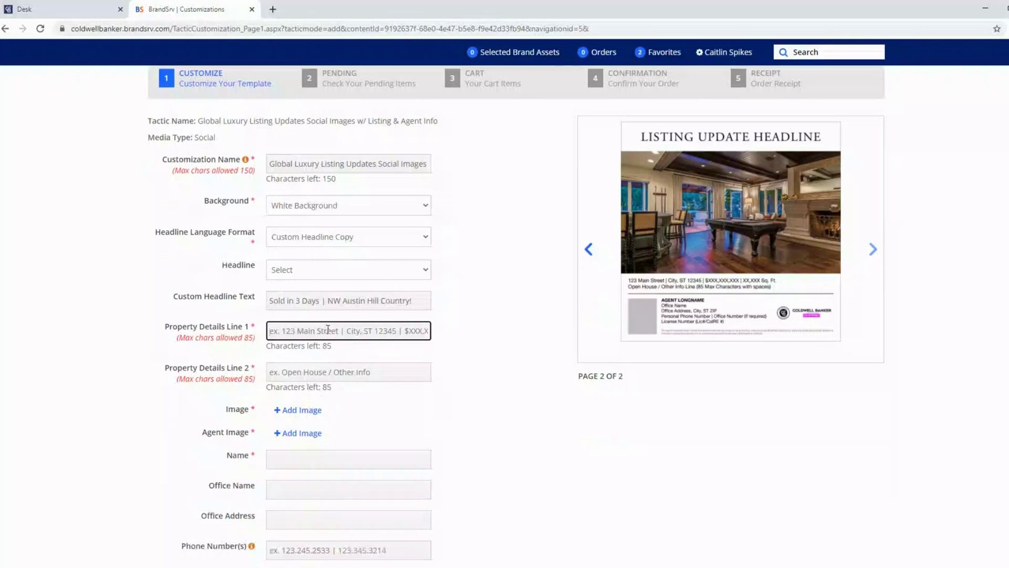
pyautogui.write('Near the A')
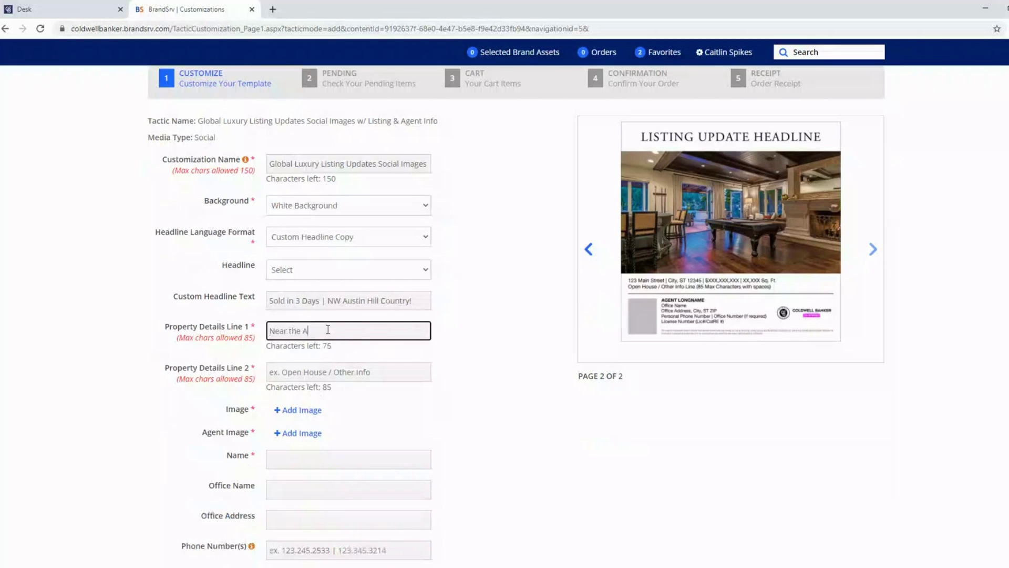
pyautogui.write('orthwest')
pyautogui.write(' Domain!')
pyautogui.scroll(-1, 337, 359)
pyautogui.click(326, 318)
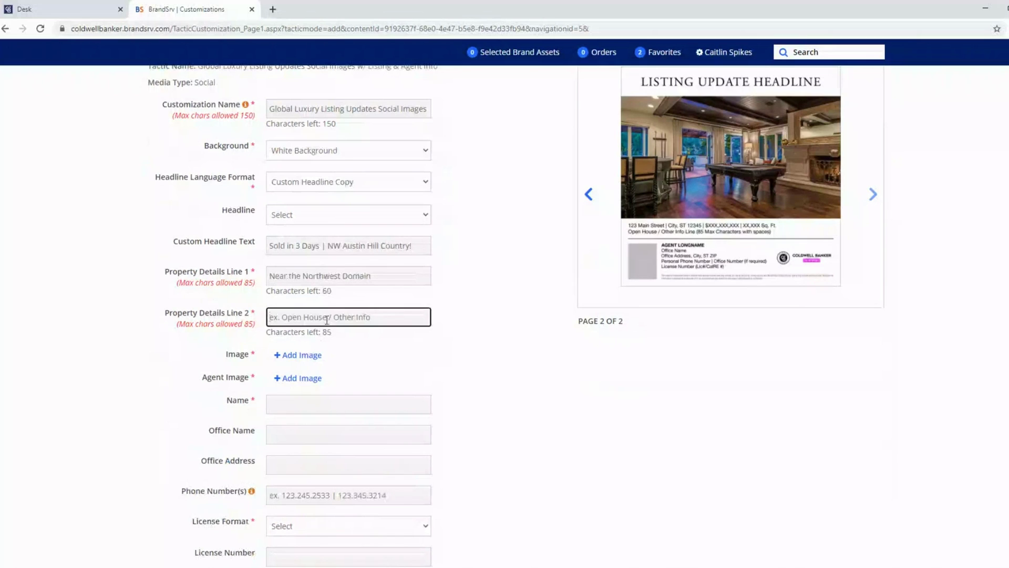
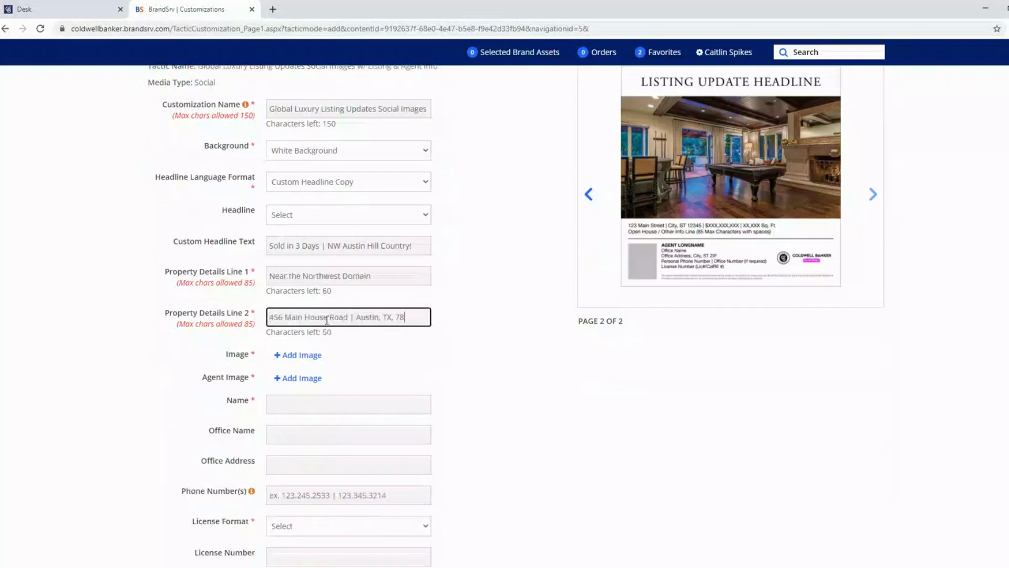
pyautogui.scroll(-1, 334, 330)
pyautogui.scroll(-1, 334, 331)
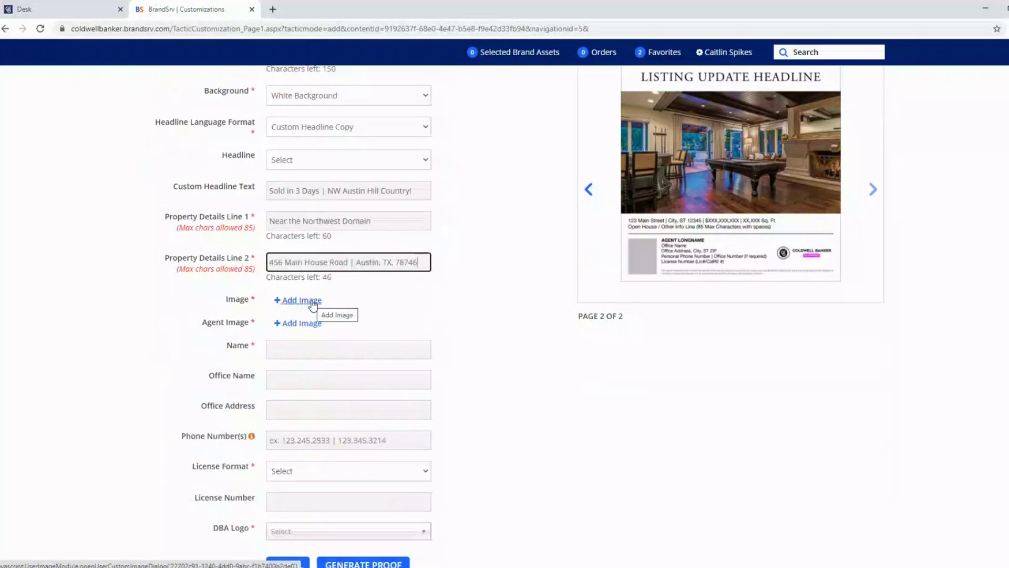
# Set a house photo from saved files as the property image
pyautogui.click(313, 301)
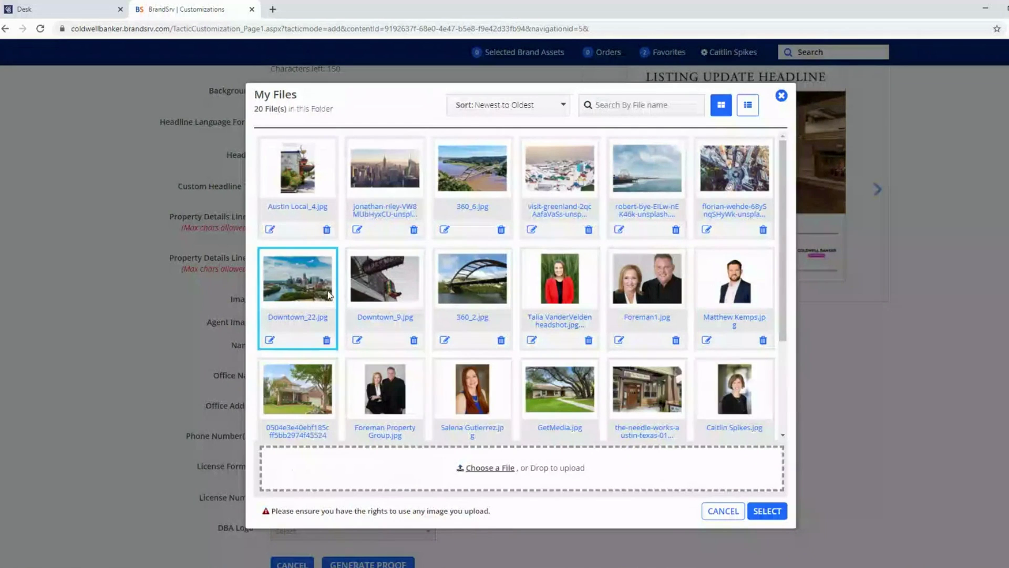
pyautogui.scroll(-1, 350, 299)
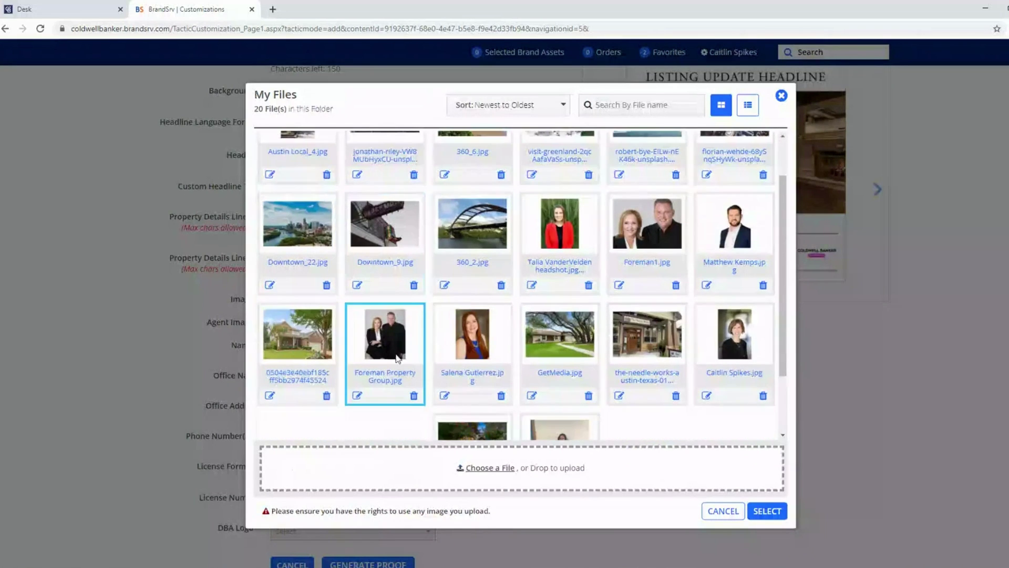
pyautogui.click(318, 363)
pyautogui.click(767, 511)
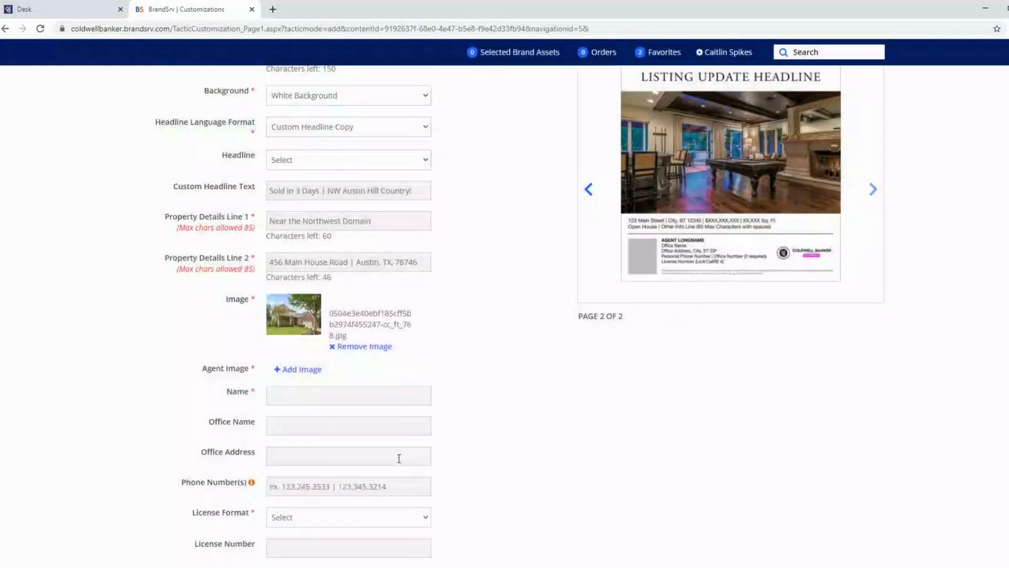
pyautogui.scroll(-1, 399, 458)
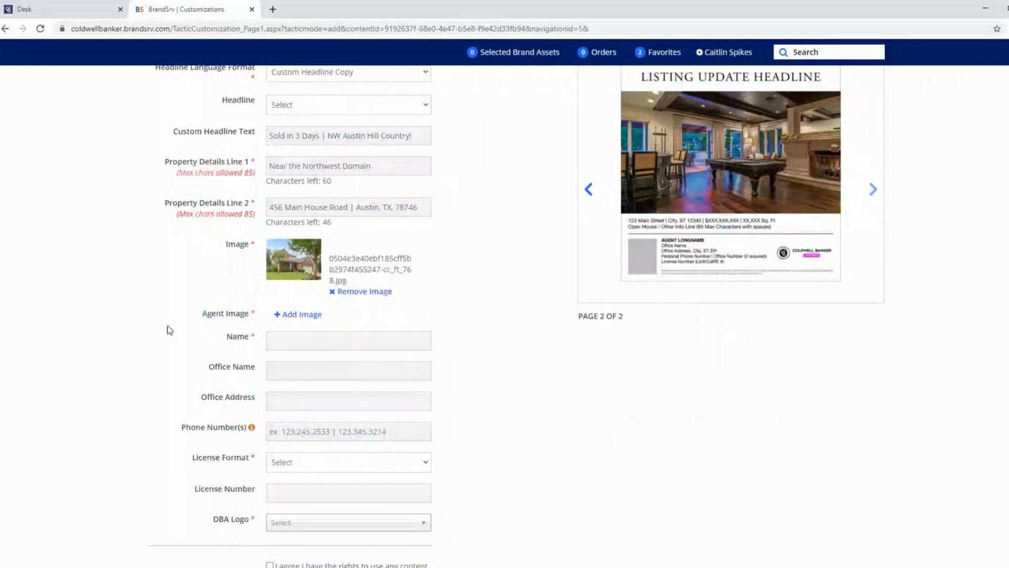
# Attach the agent's headshot from saved files as the agent image
pyautogui.click(302, 316)
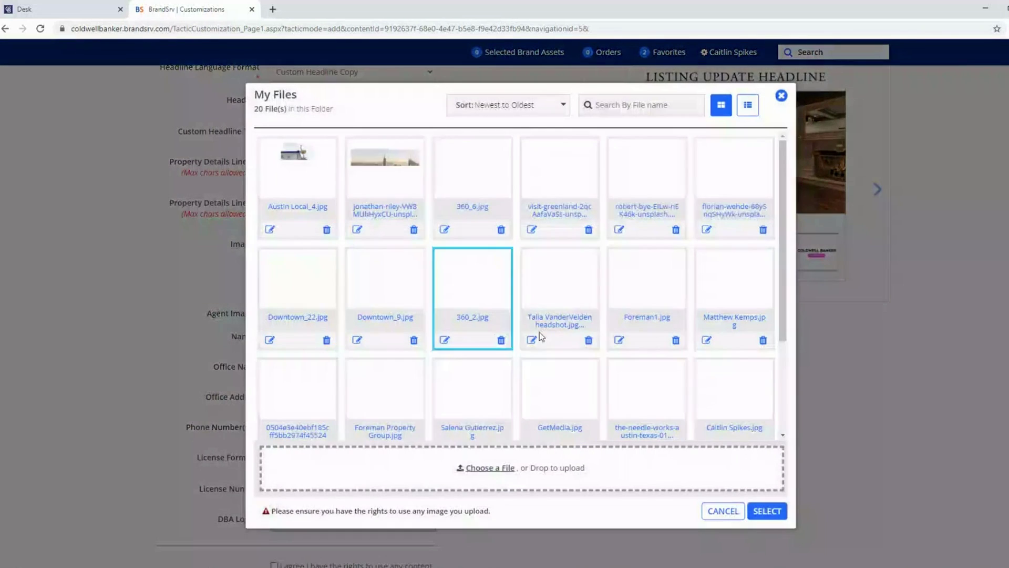
pyautogui.scroll(-3, 727, 372)
pyautogui.click(716, 273)
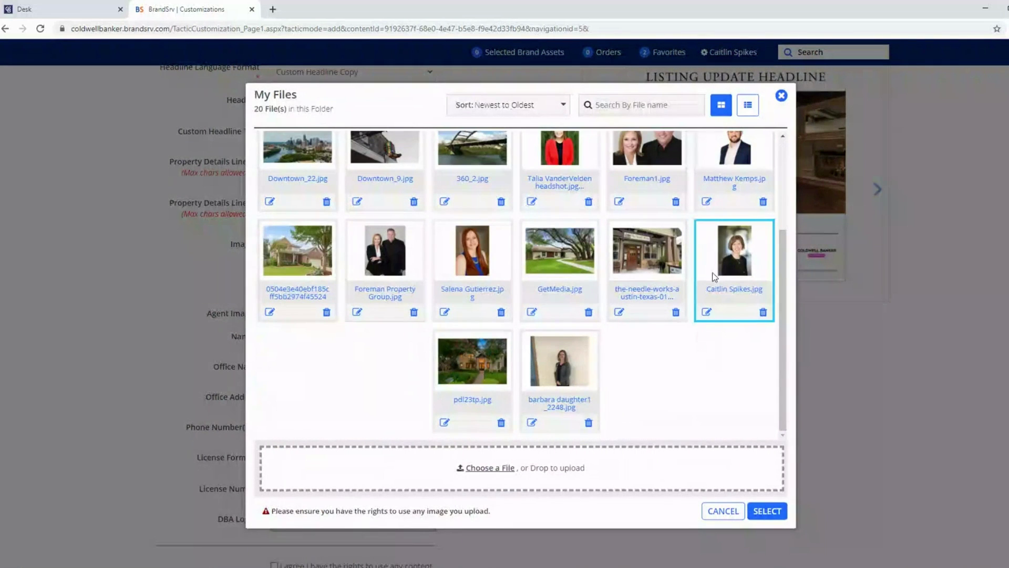
pyautogui.click(767, 511)
pyautogui.scroll(-1, 420, 431)
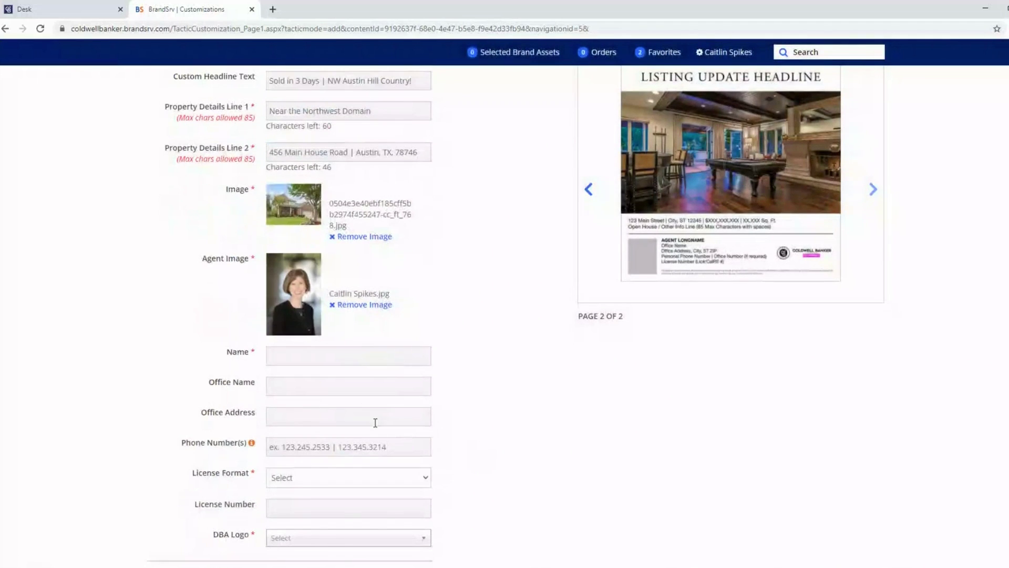
# Enter the agent name 'The Spikes Team, GRI, SRES'
pyautogui.click(358, 357)
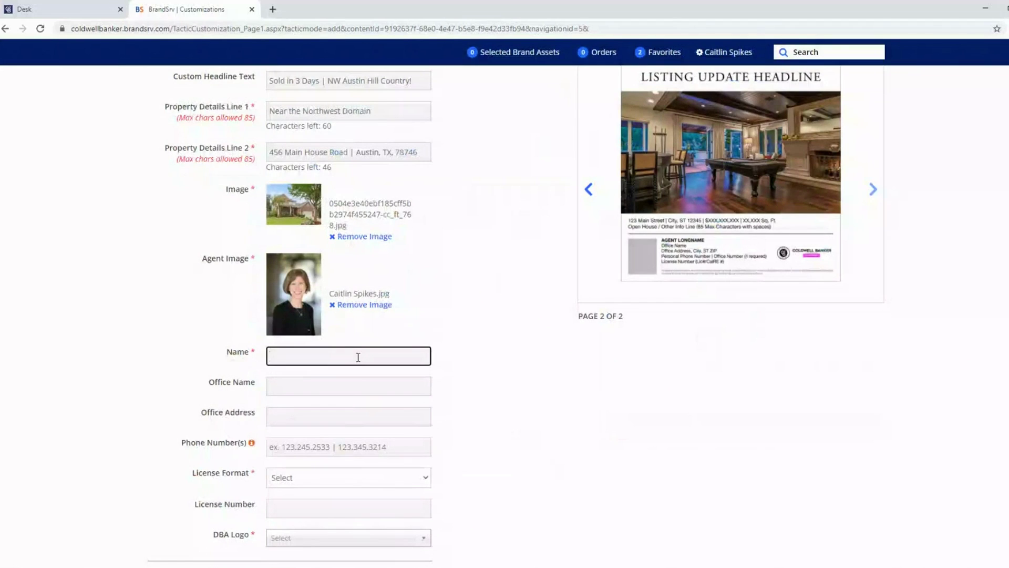
pyautogui.write('The Spikes ')
pyautogui.write('Team')
pyautogui.press('BackSpace')
pyautogui.press('BackSpace')
pyautogui.press('BackSpace')
pyautogui.write('eam.')
pyautogui.press('BackSpace')
pyautogui.write(', ')
pyautogui.write('GRI')
pyautogui.press('BackSpace')
pyautogui.press('BackSpace')
pyautogui.press('BackSpace')
pyautogui.write('GRI, S')
pyautogui.write('RES')
pyautogui.scroll(-1, 571, 436)
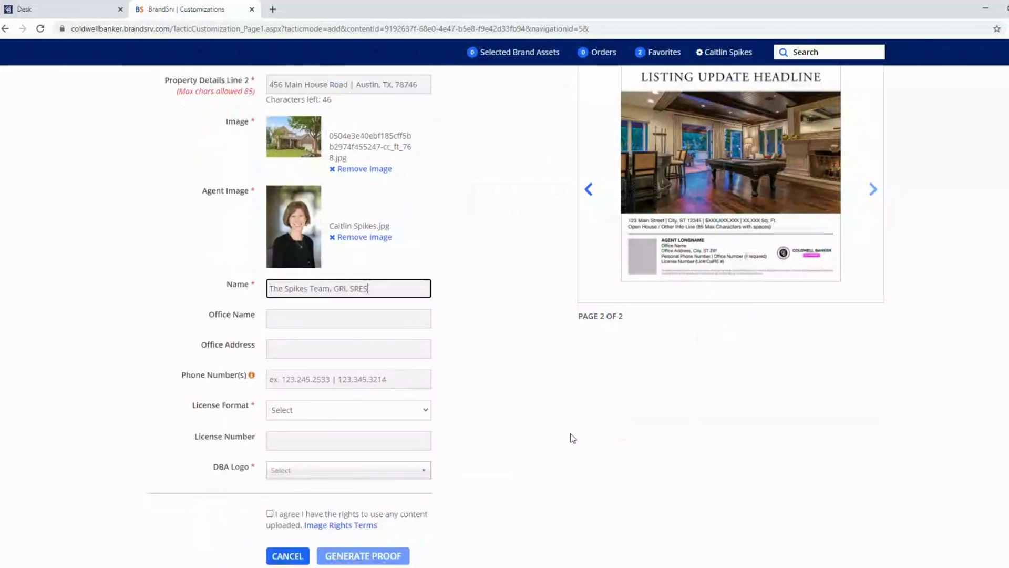
pyautogui.scroll(-1, 557, 437)
pyautogui.click(279, 273)
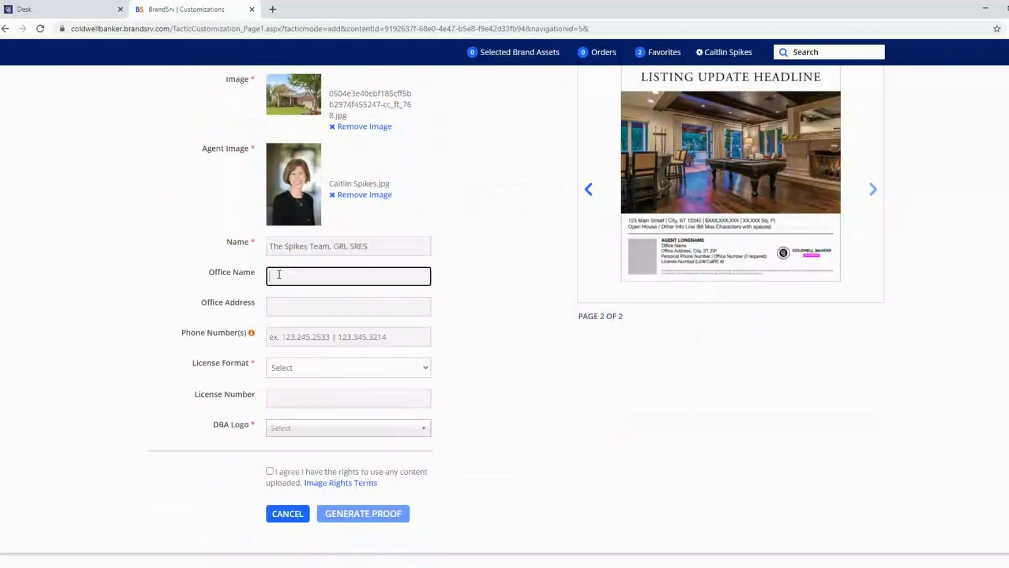
pyautogui.press('Tab')
pyautogui.write('123')
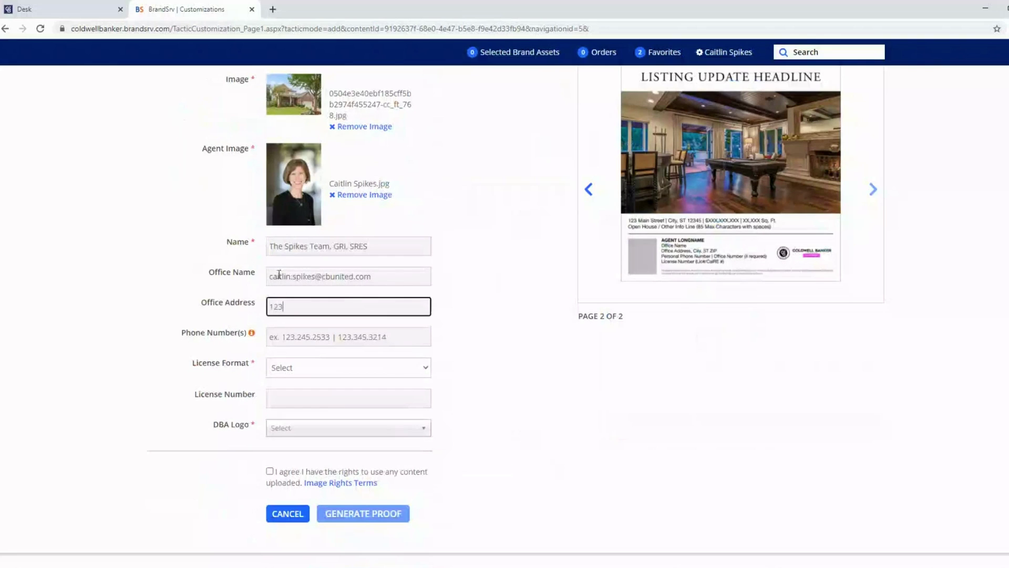
pyautogui.write(' Main Street')
pyautogui.write(', Austin, TX')
pyautogui.write(', 78746')
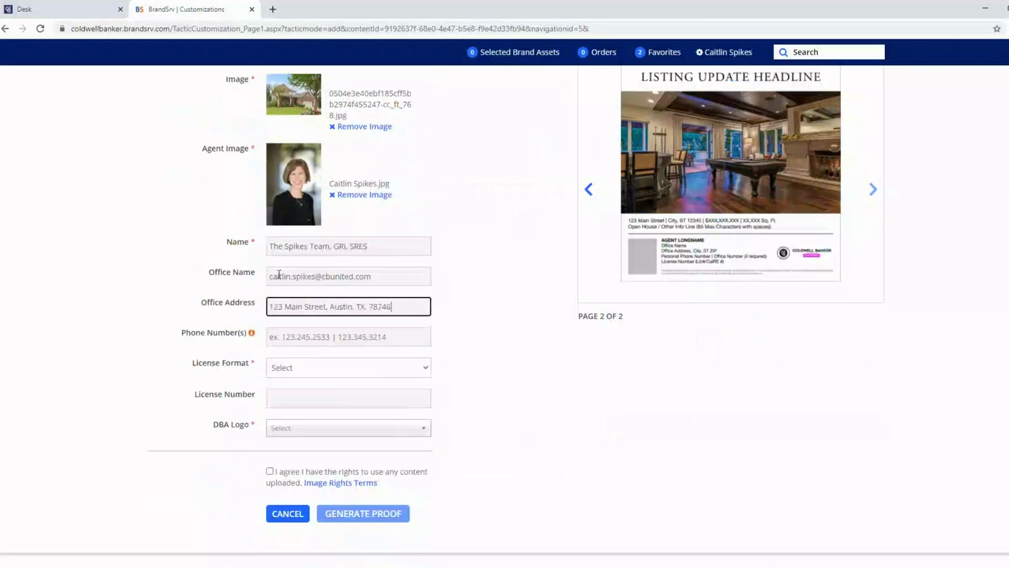
pyautogui.click(298, 337)
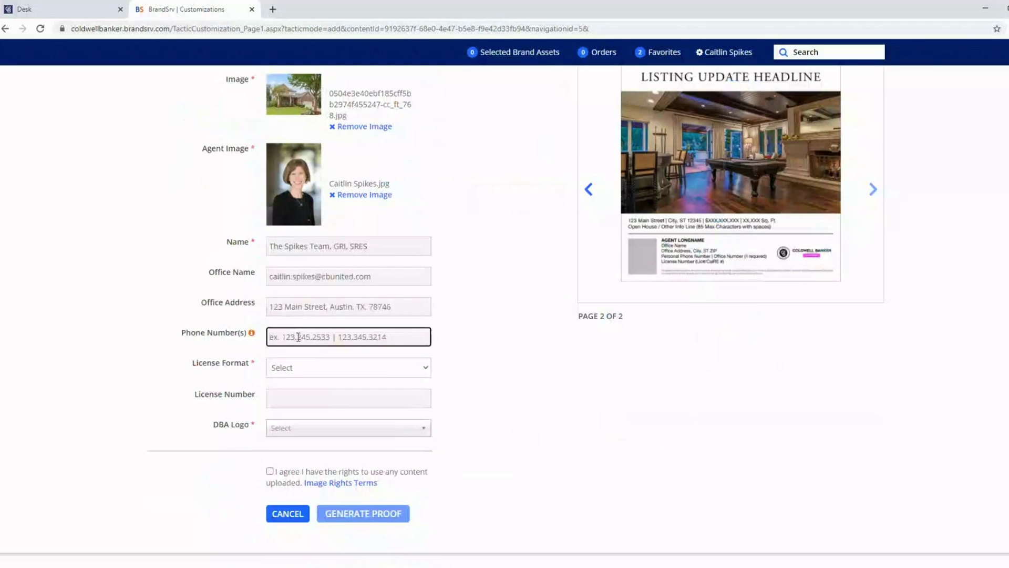
# Set the license format to CA with number 123456 and choose the Coldwell Banker Realty (CBR) logo
pyautogui.click(329, 373)
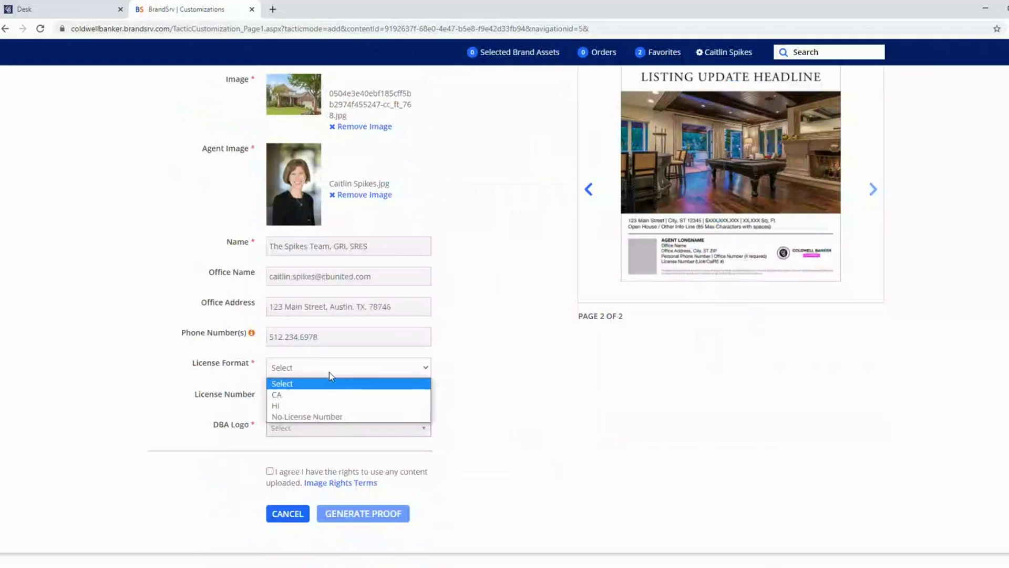
pyautogui.click(331, 416)
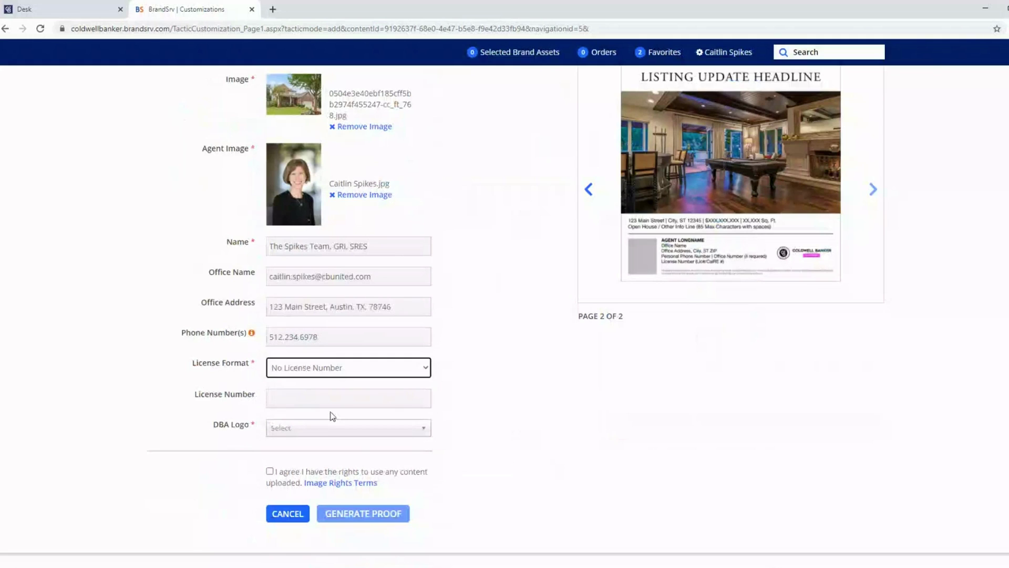
pyautogui.scroll(-1, 331, 418)
pyautogui.scroll(-1, 331, 417)
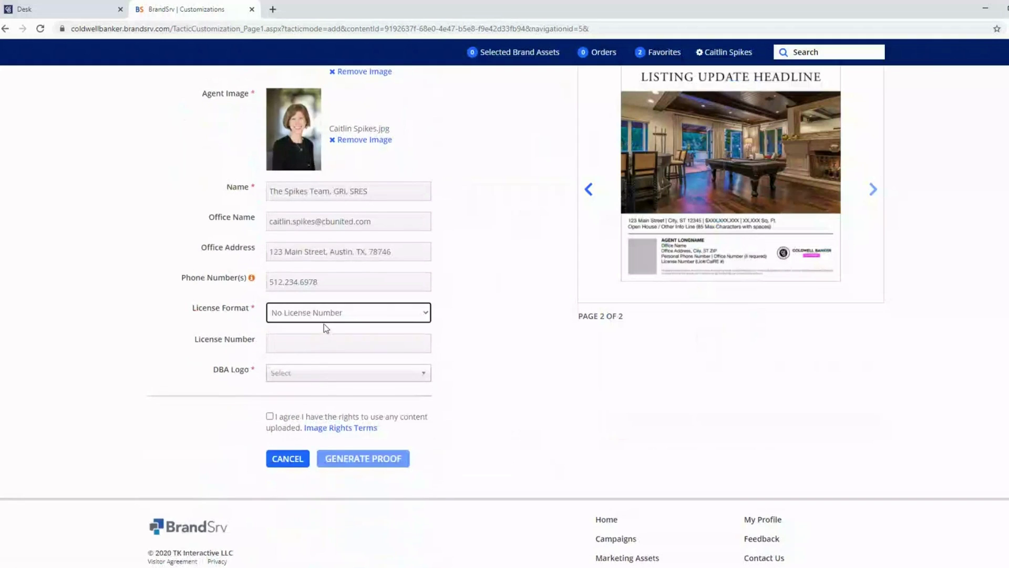
pyautogui.click(326, 311)
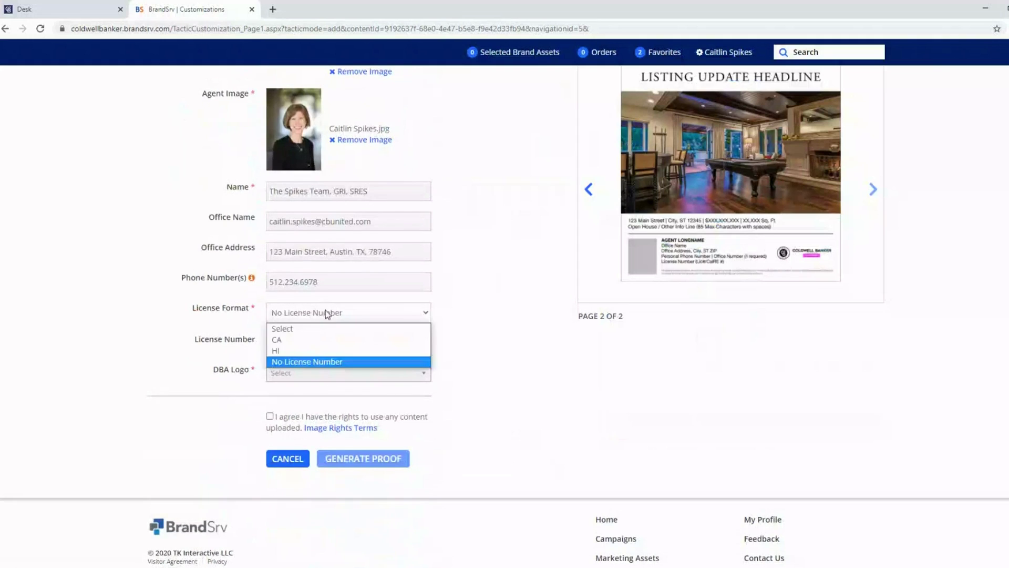
pyautogui.click(316, 339)
pyautogui.click(317, 345)
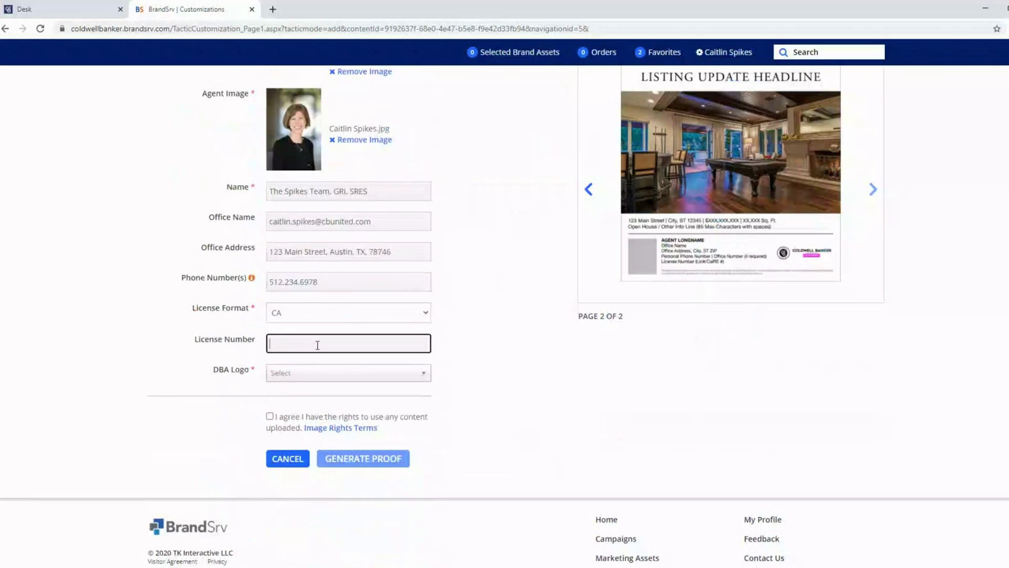
pyautogui.write('123456')
pyautogui.click(316, 378)
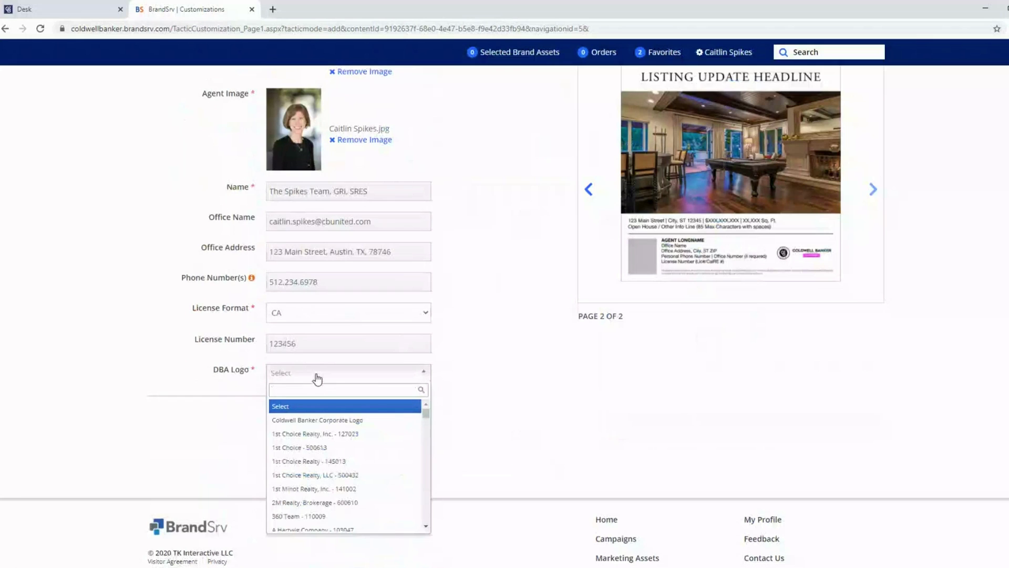
pyautogui.write('coldwell')
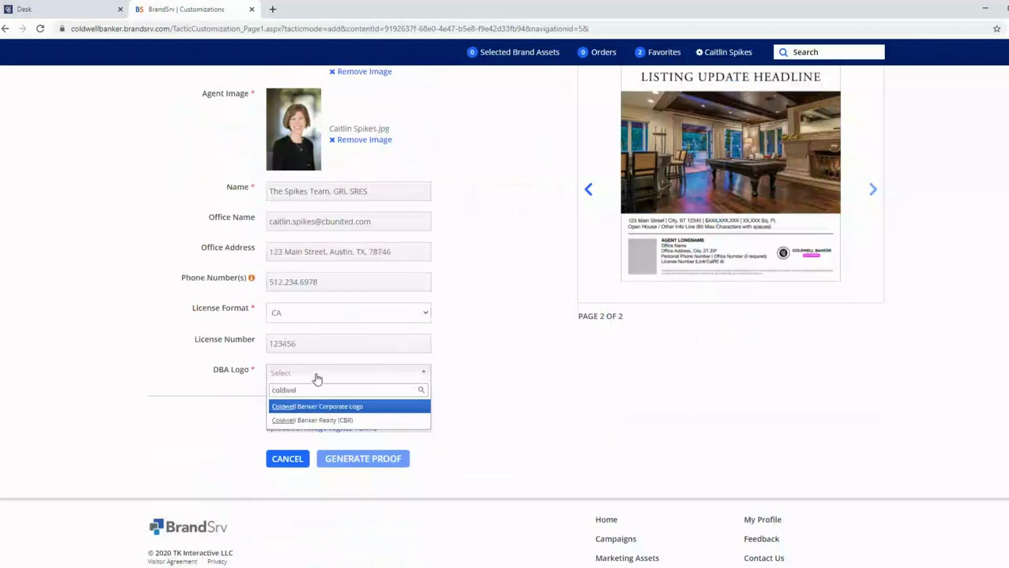
pyautogui.write('l')
pyautogui.click(314, 420)
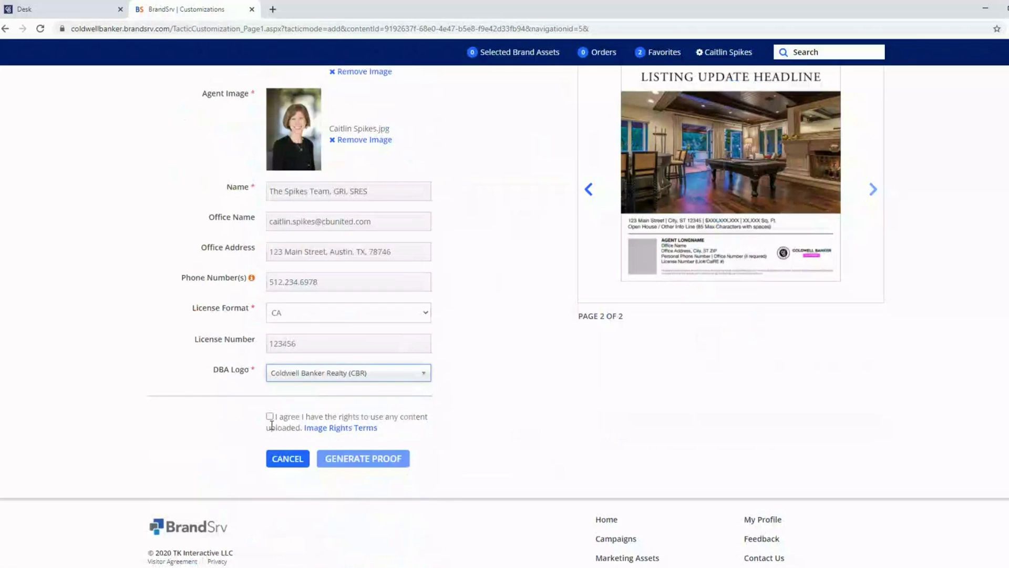
# Accept the image rights terms and generate a proof of the listing post
pyautogui.click(270, 417)
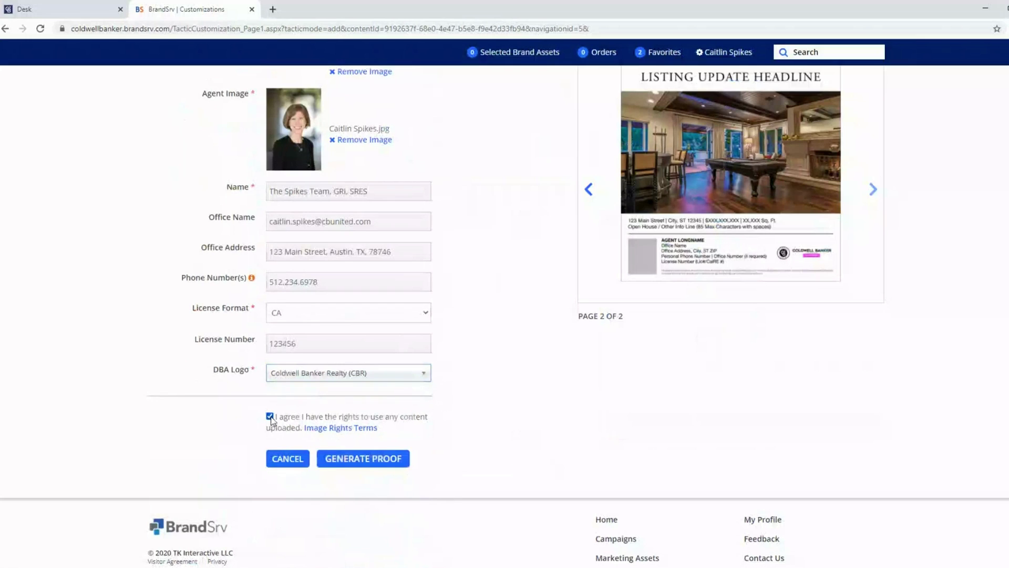
pyautogui.click(383, 461)
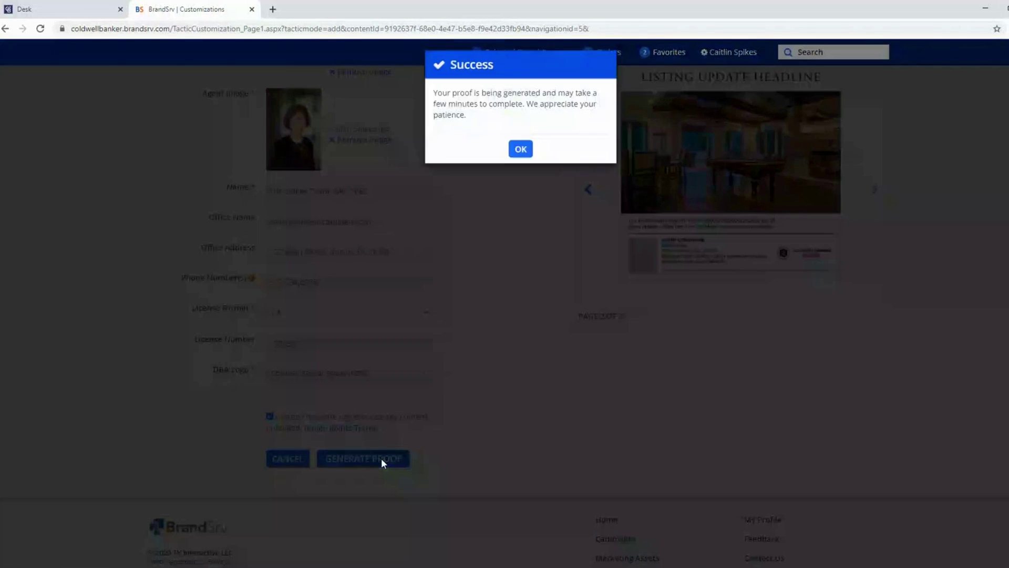
pyautogui.click(520, 154)
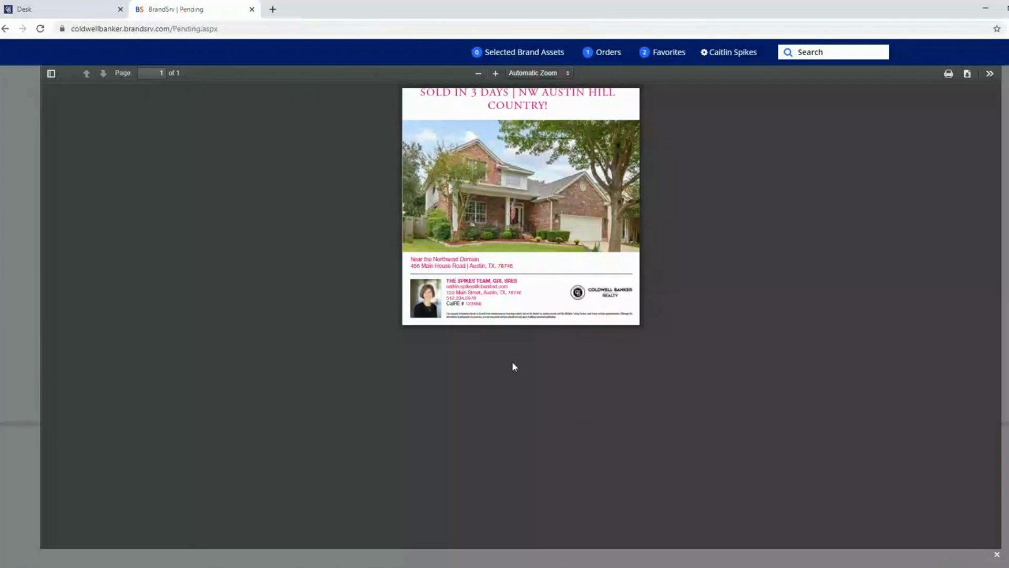
# Add the pending listing post to the cart and place the order
pyautogui.click(997, 555)
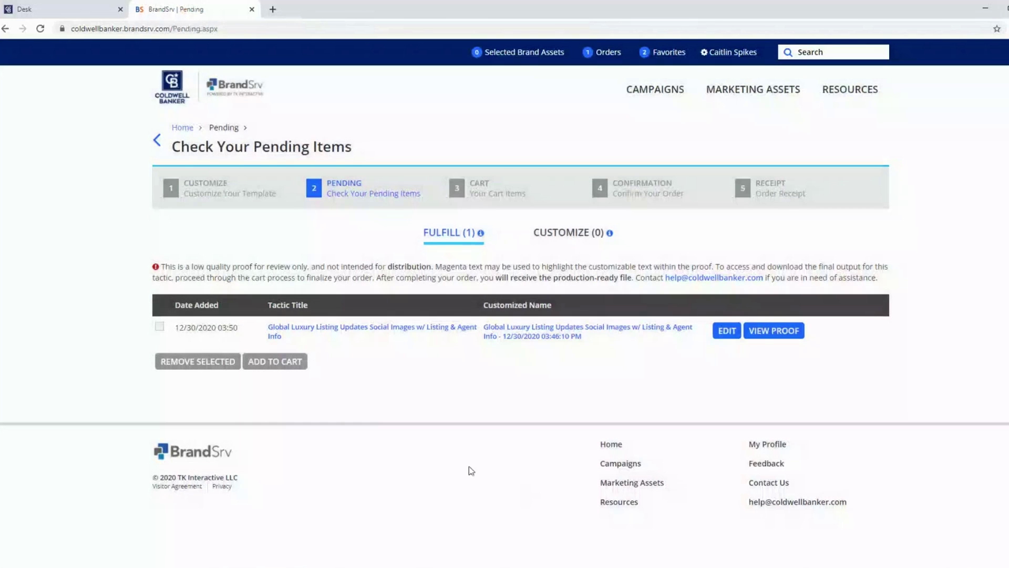
pyautogui.click(159, 327)
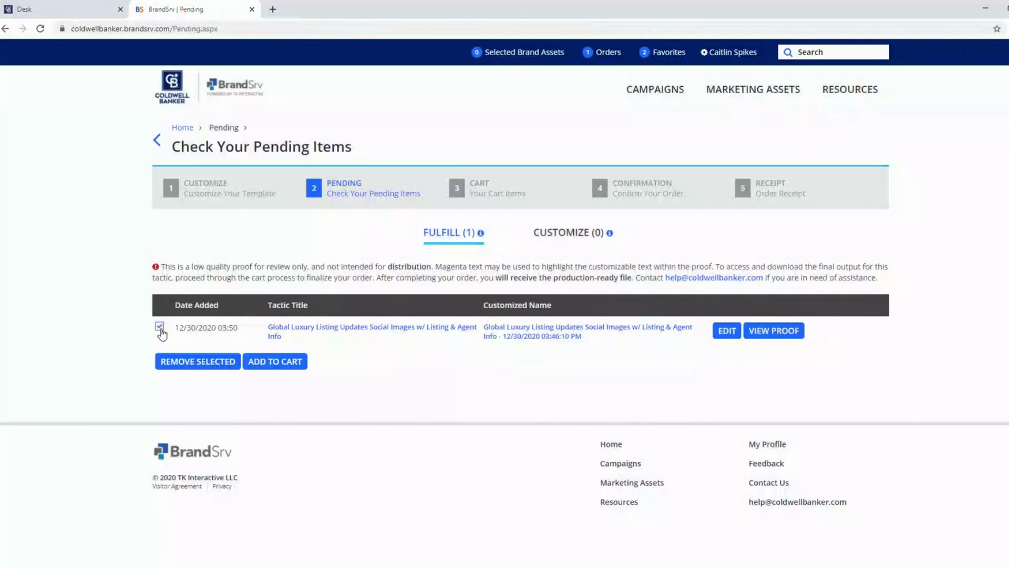
pyautogui.click(270, 364)
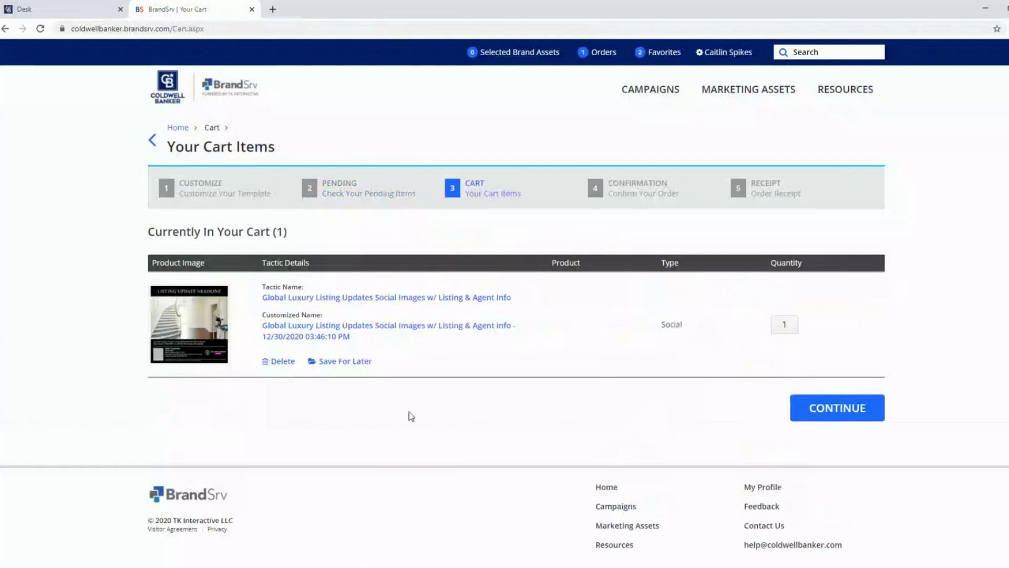
pyautogui.click(868, 409)
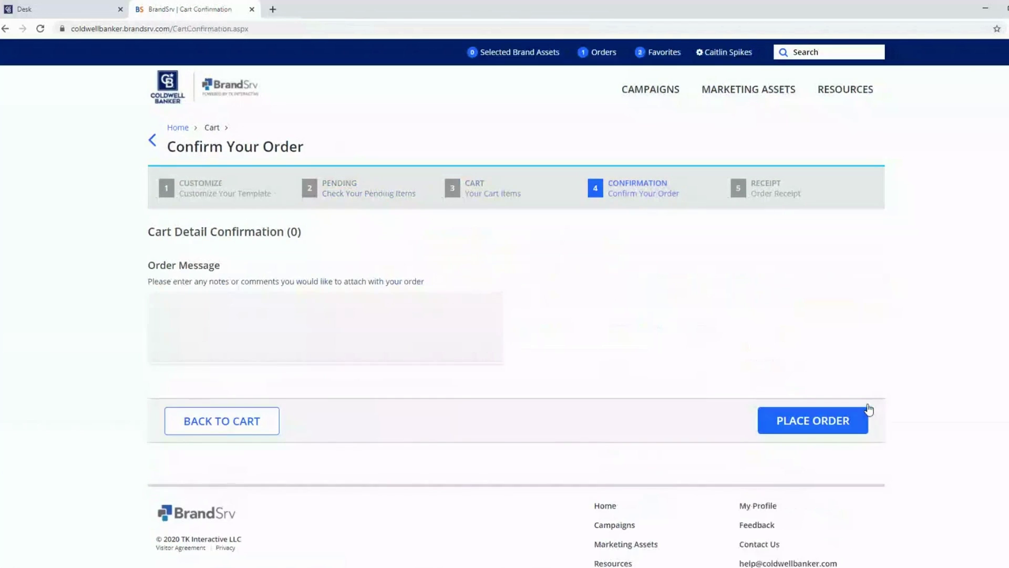
pyautogui.scroll(-4, 869, 409)
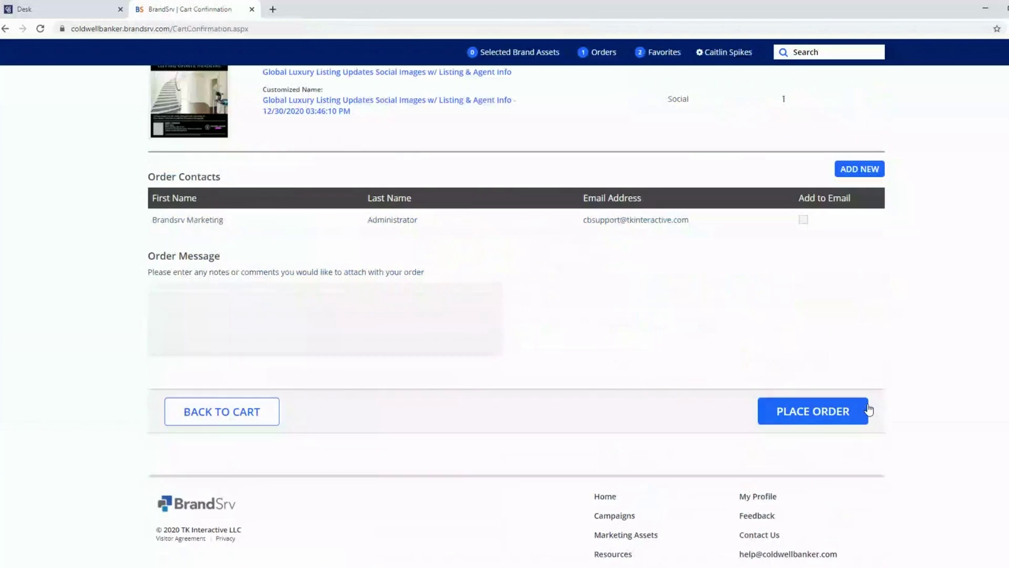
pyautogui.click(815, 421)
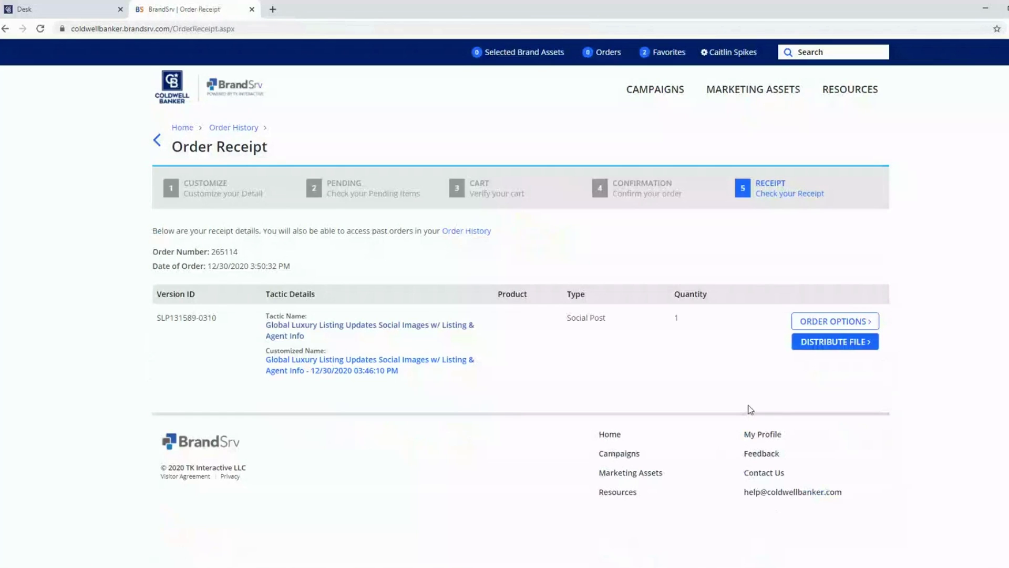
# Download the finished listing post file for order 265114 via Get File Now
pyautogui.click(833, 347)
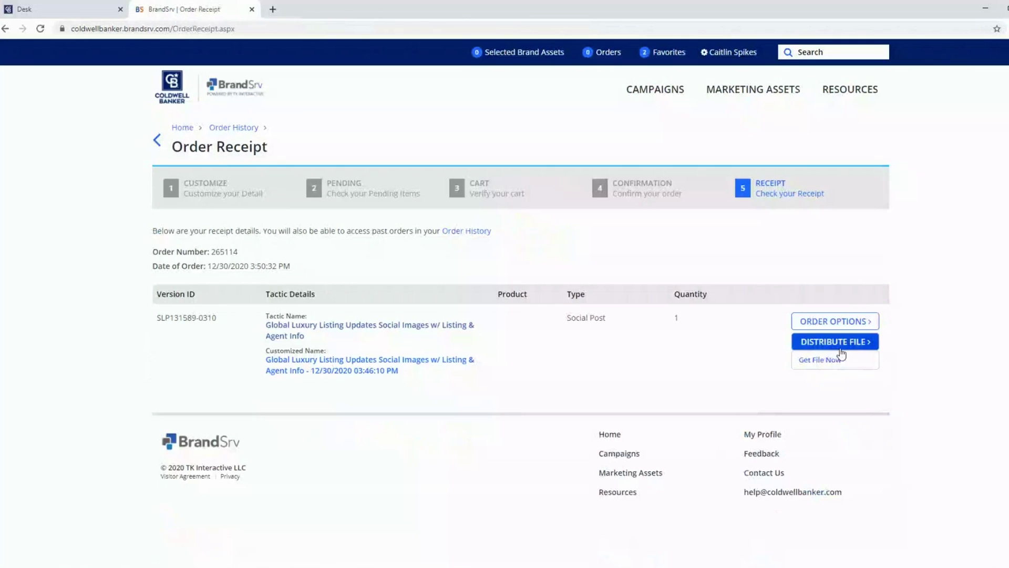
pyautogui.click(833, 360)
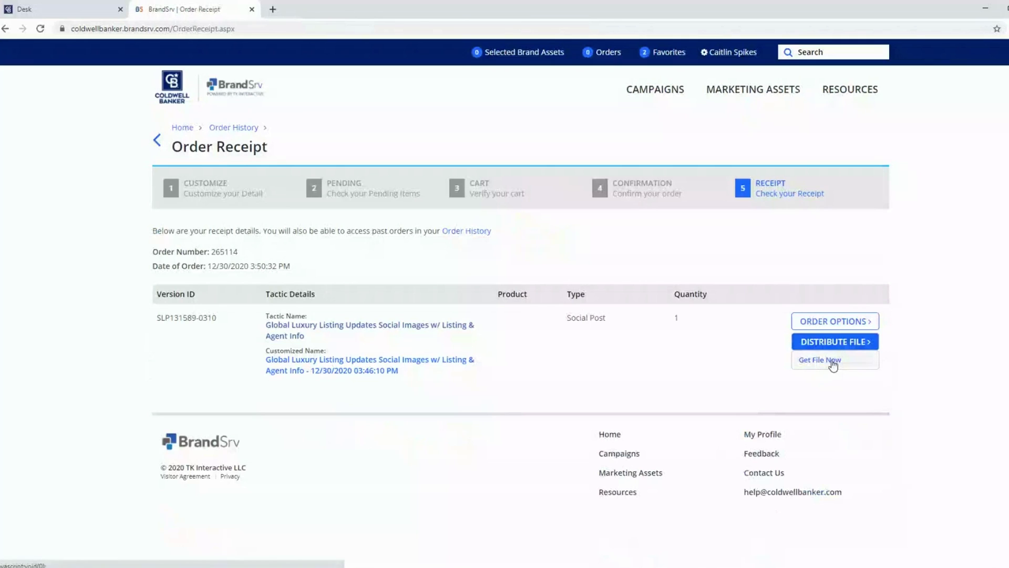